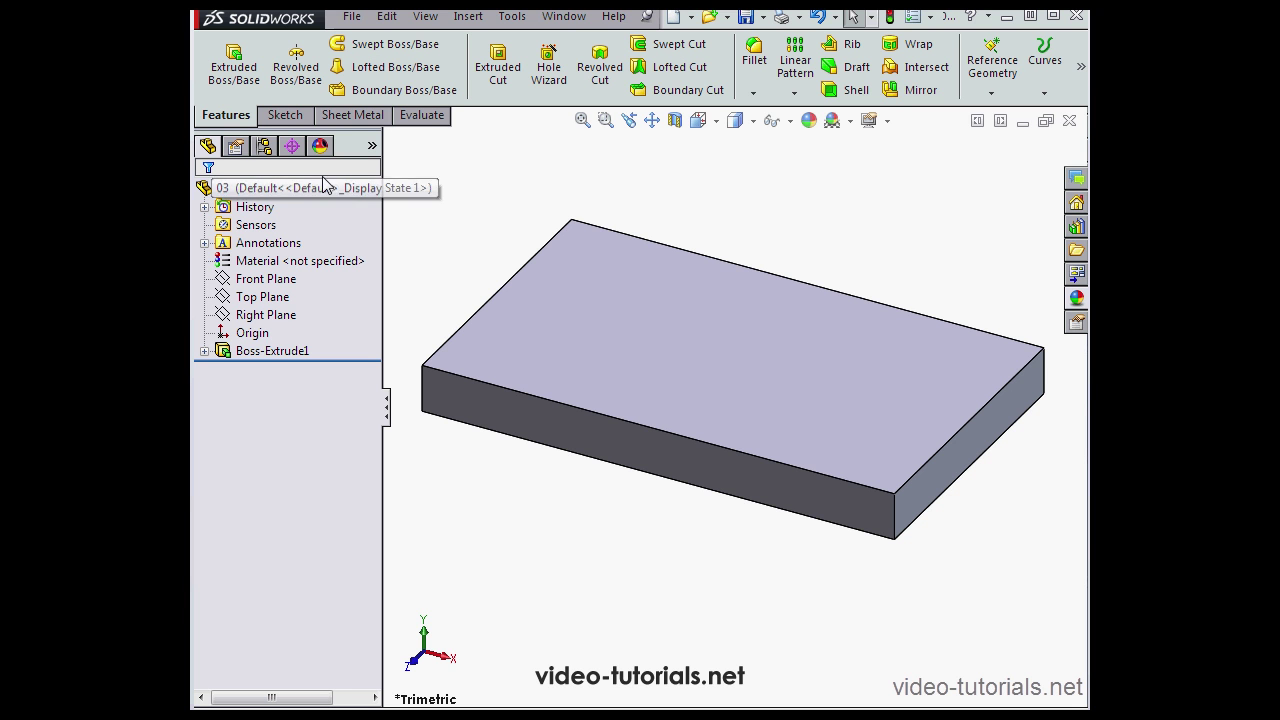
- Add a configuration named Config01 to the part in the ConfigurationManager
click(267, 146)
right_click(278, 191)
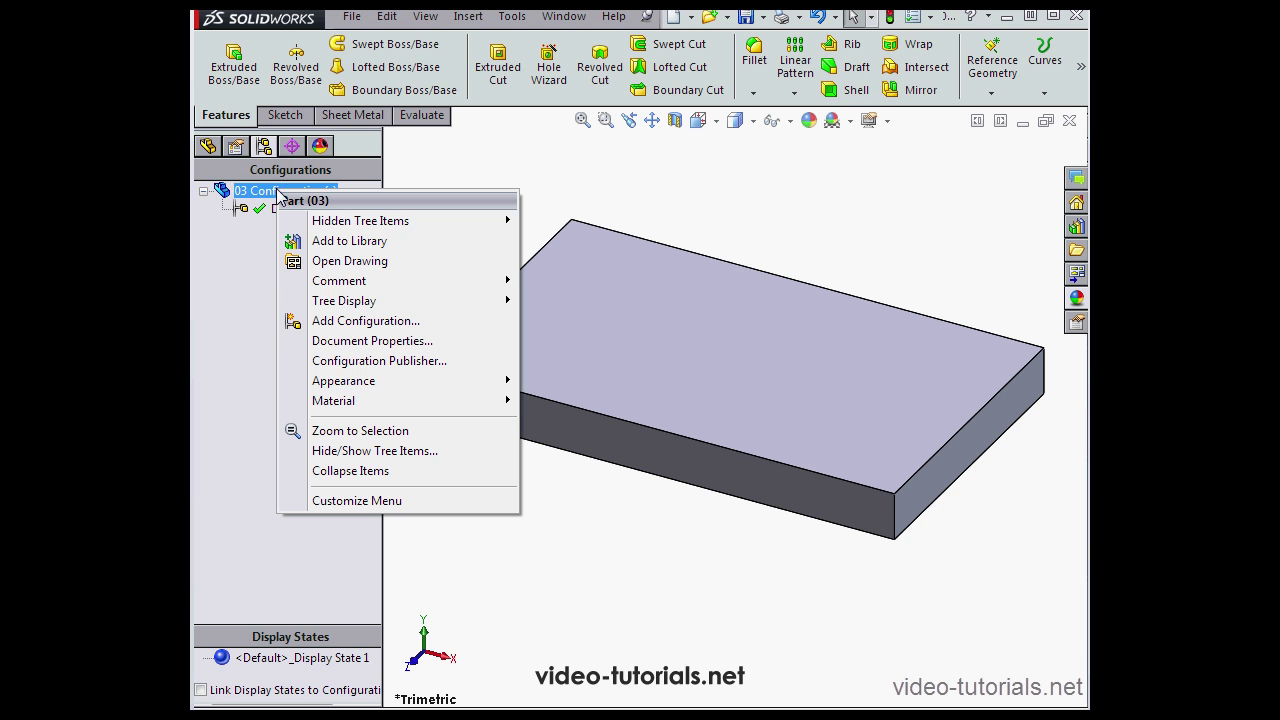
click(380, 321)
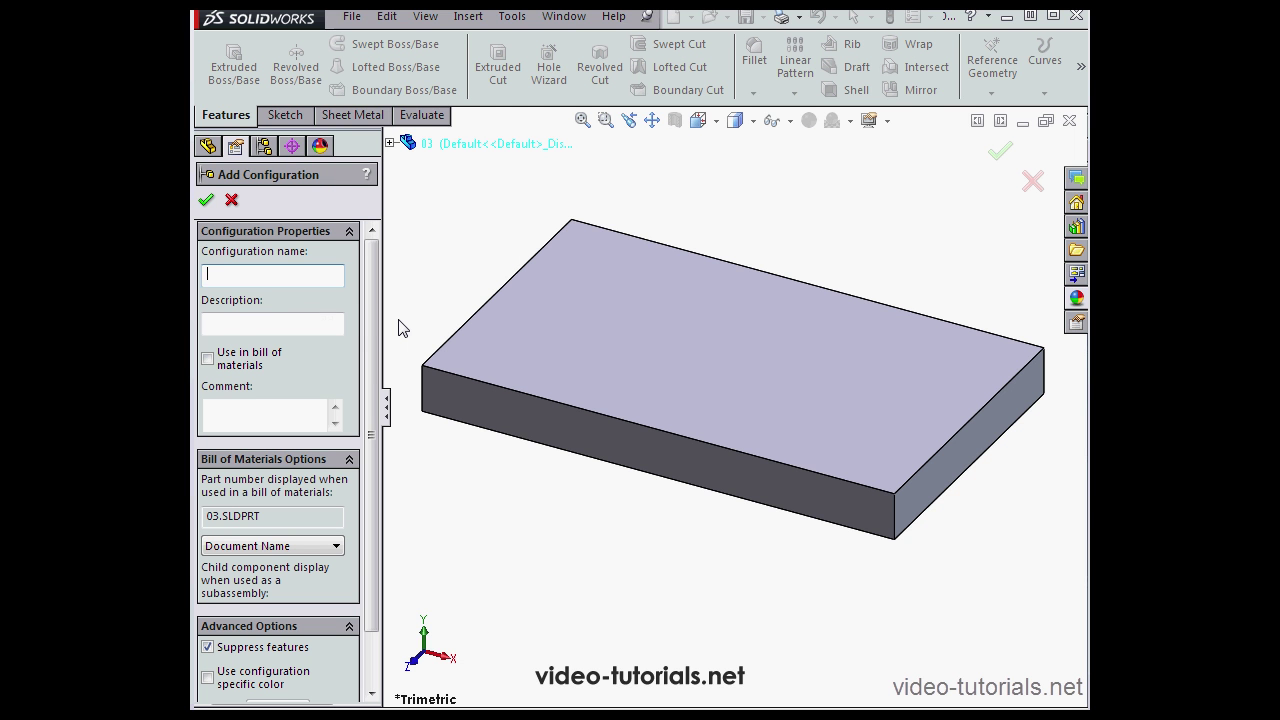
text(Config01)
click(206, 200)
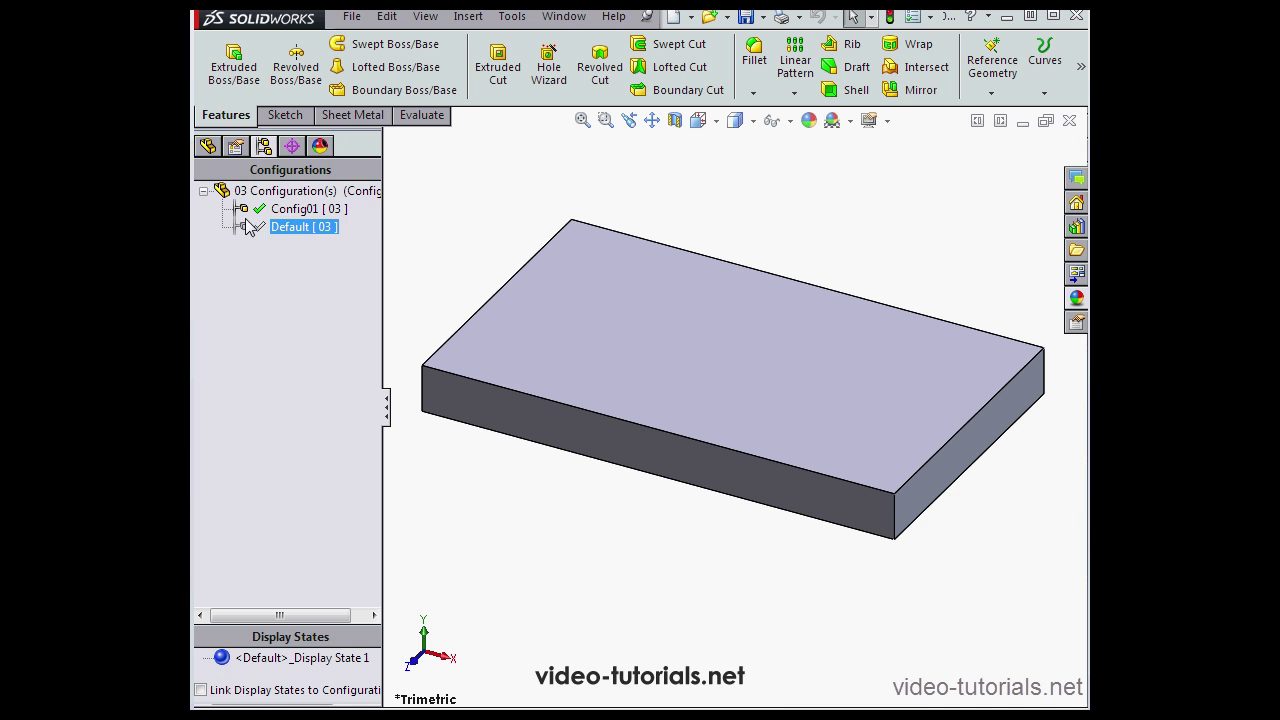
- Create a second configuration named Config02, leaving it as the active one
click(280, 208)
right_click(286, 191)
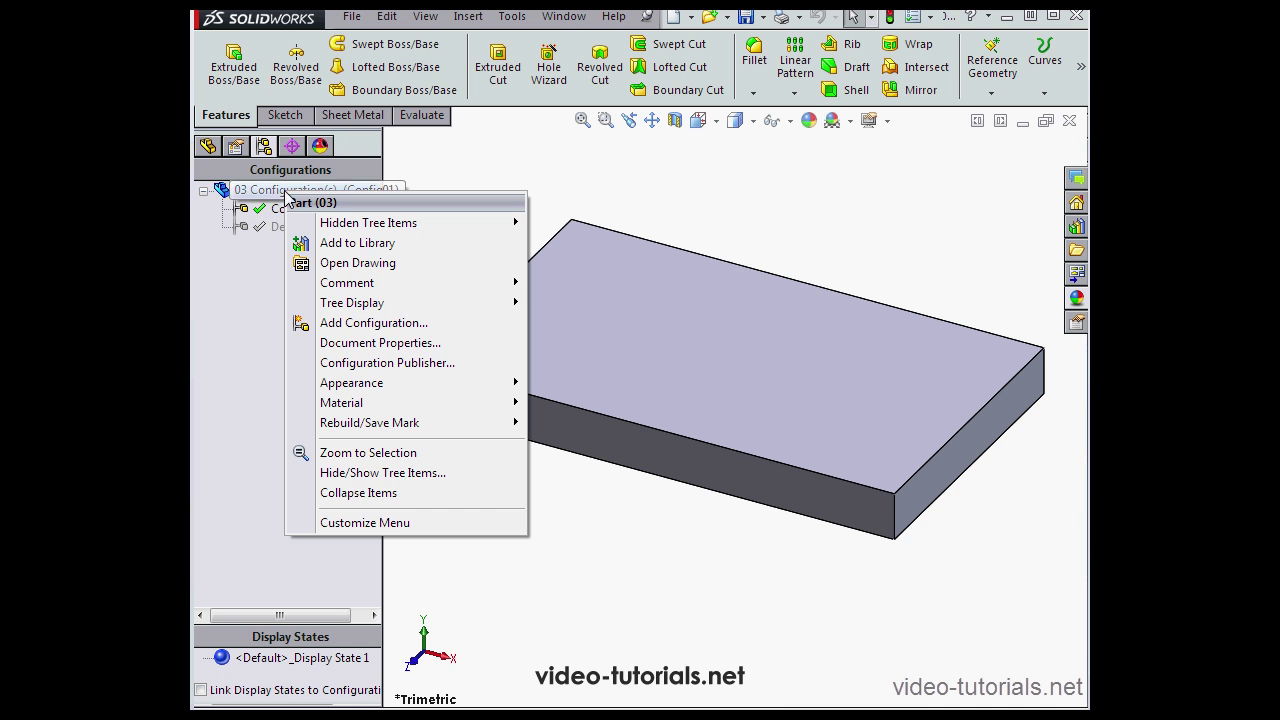
click(368, 323)
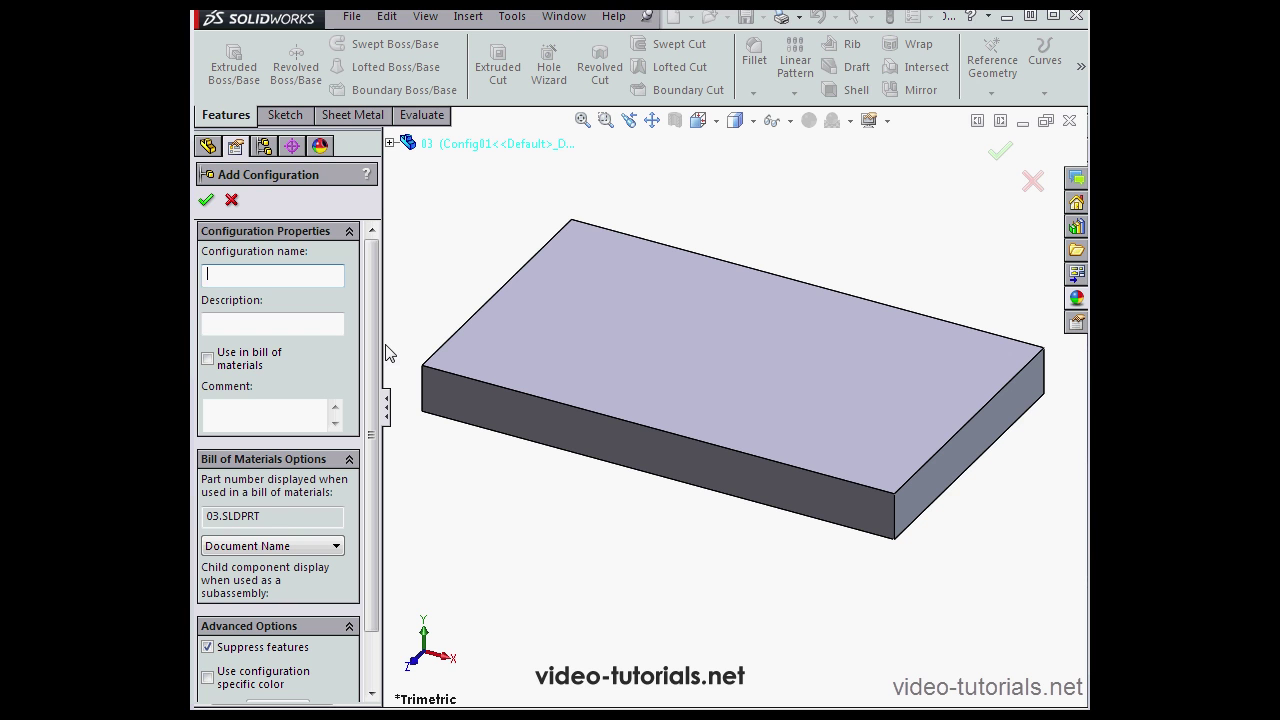
text(Config02)
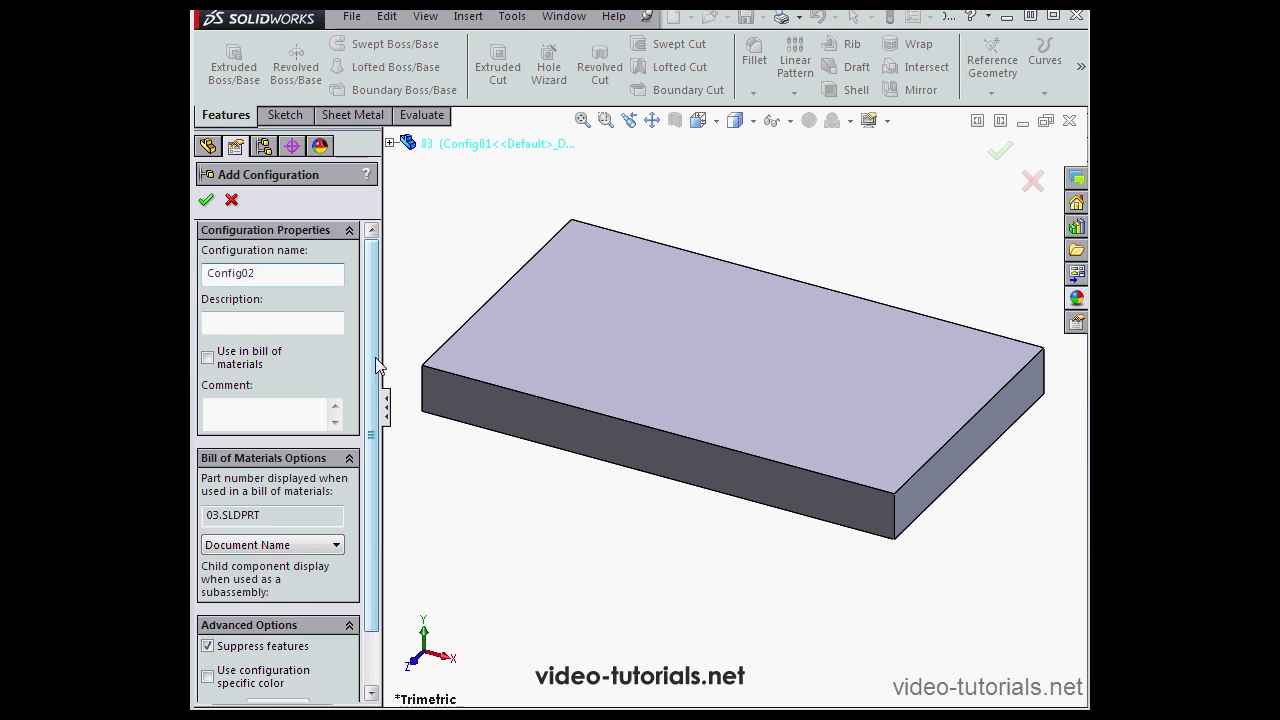
scroll(375, 357, down, 1)
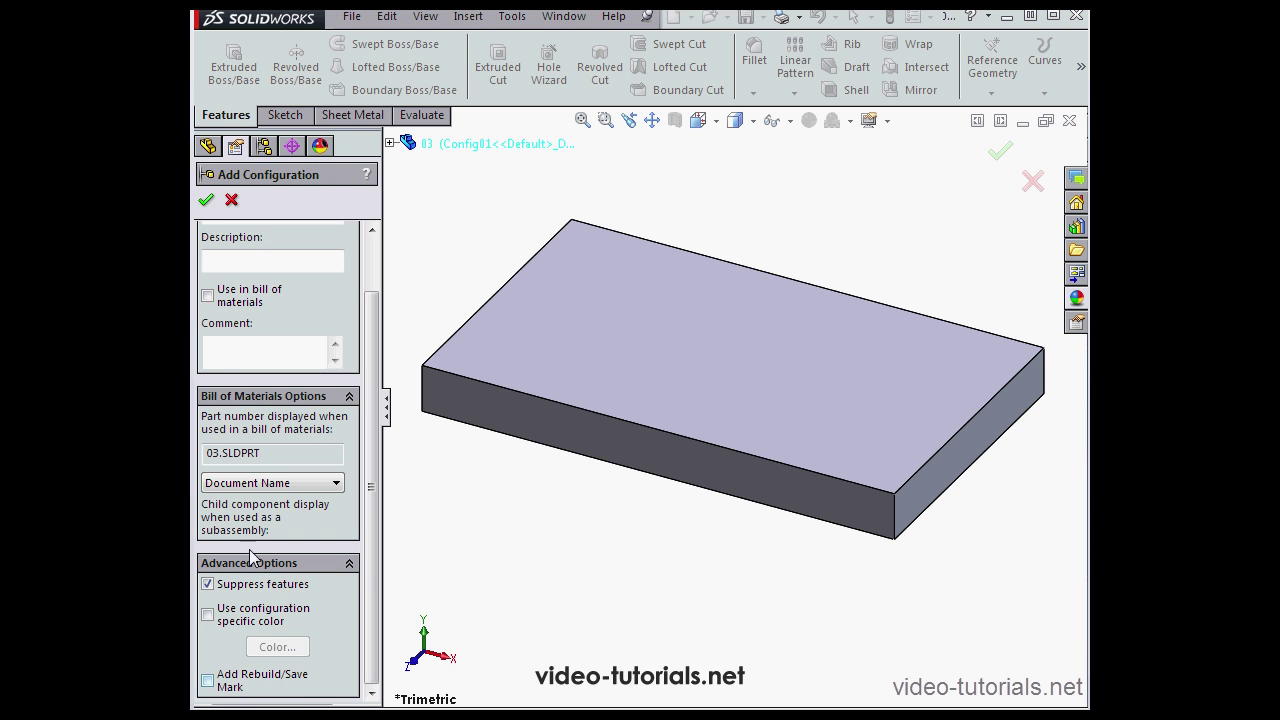
click(206, 199)
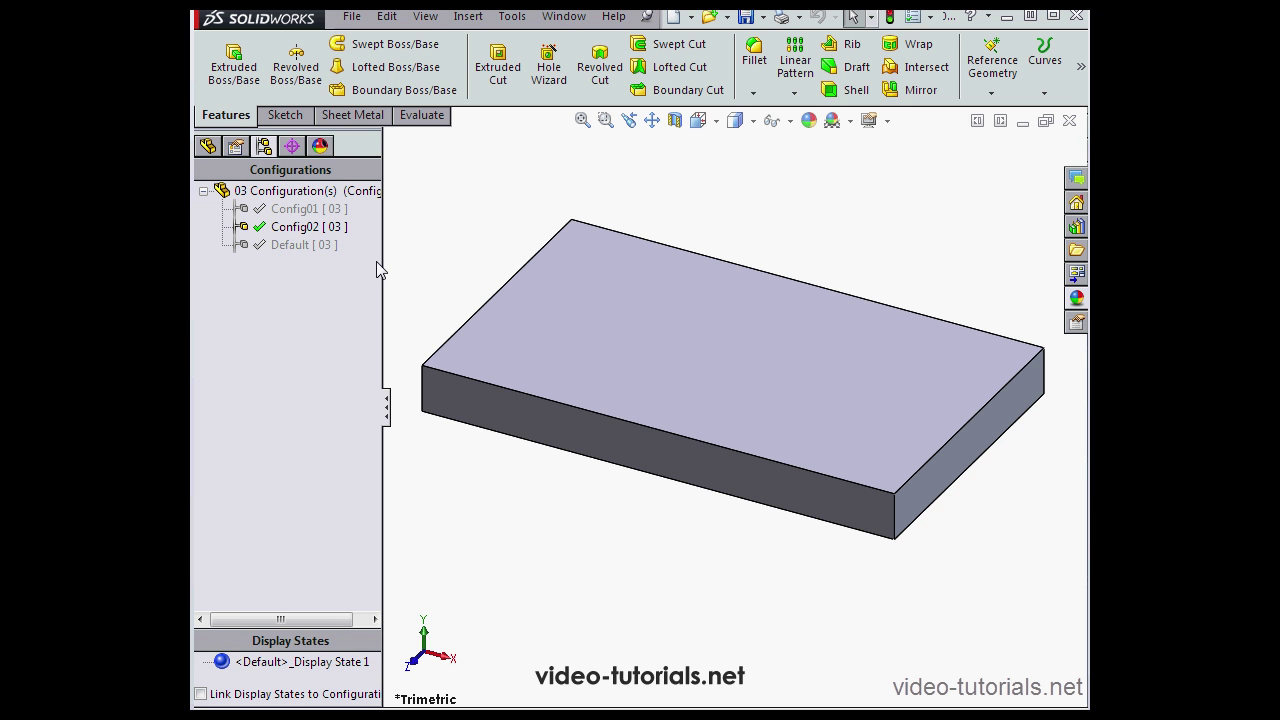
click(261, 229)
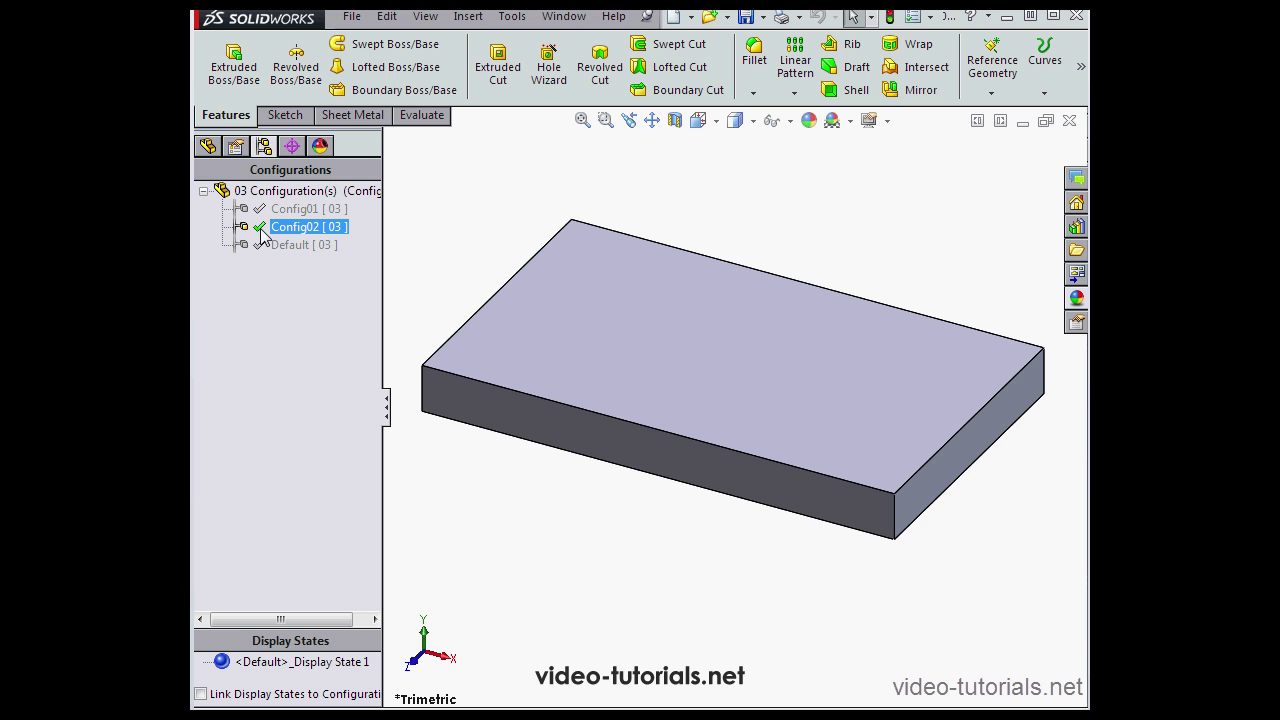
click(260, 245)
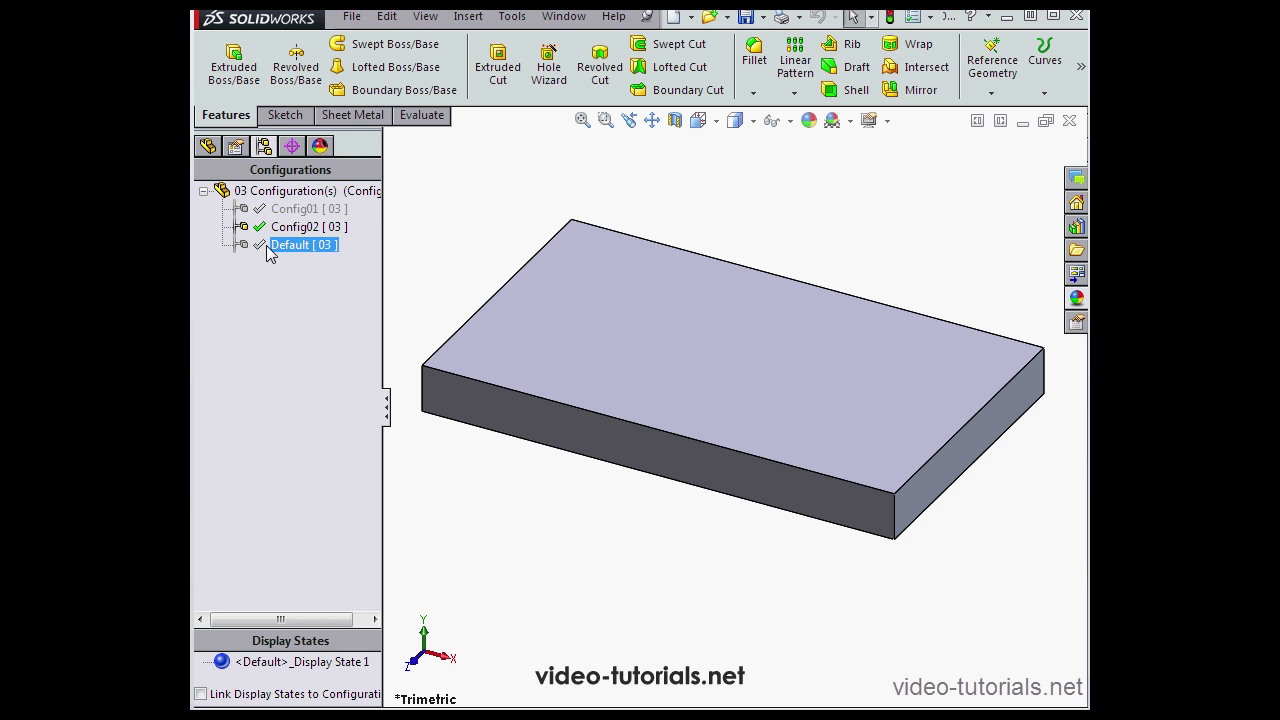
- Set the part's material to Steel > AISI 1020 for the active Config02 configuration
click(207, 146)
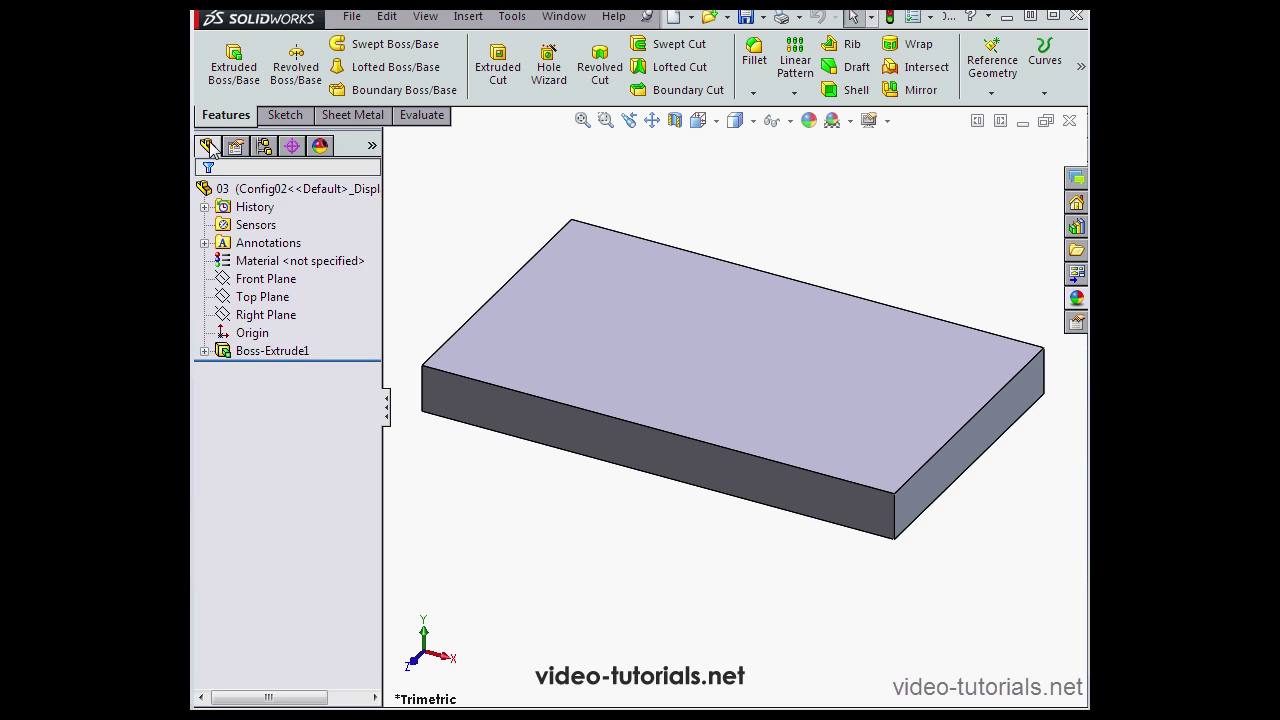
click(262, 264)
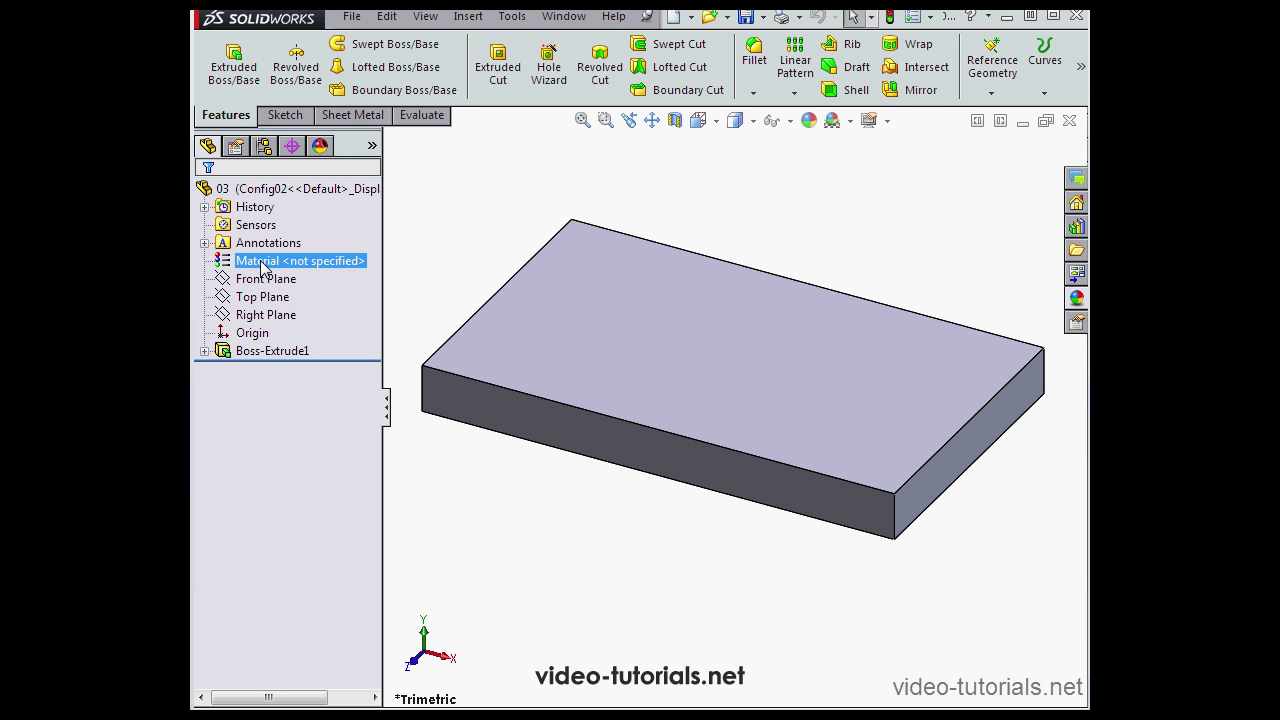
right_click(262, 264)
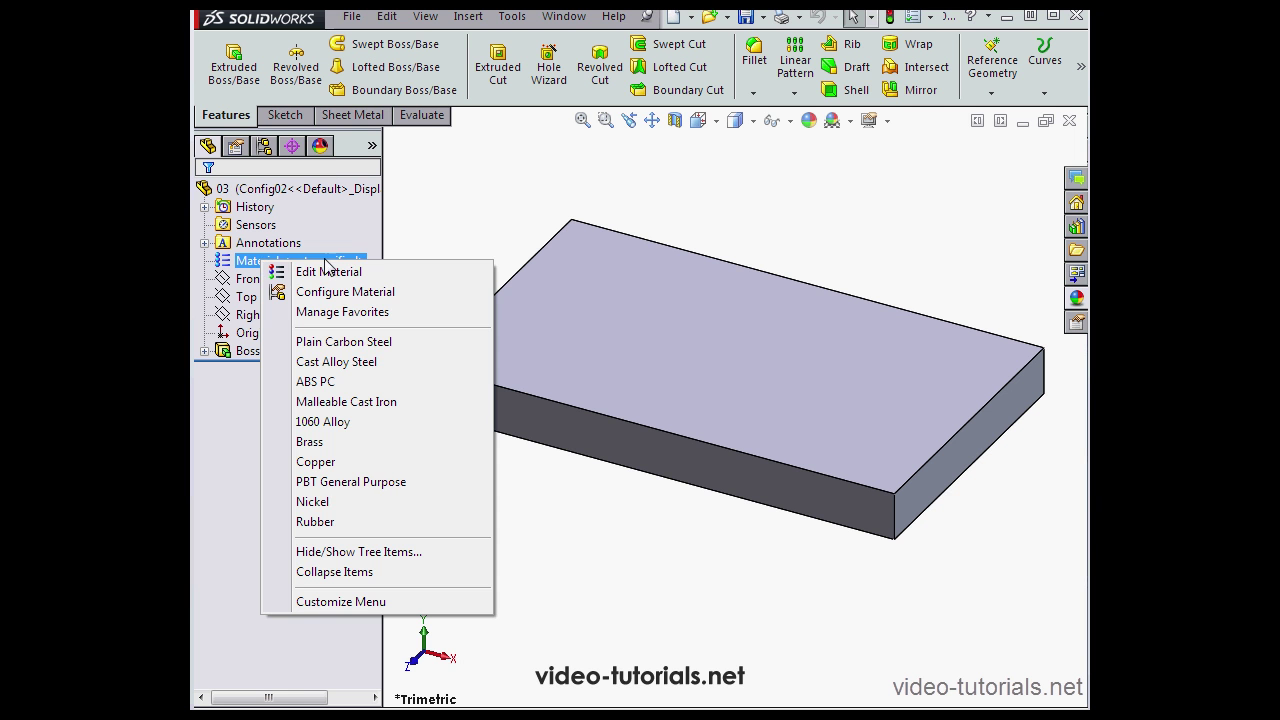
click(333, 267)
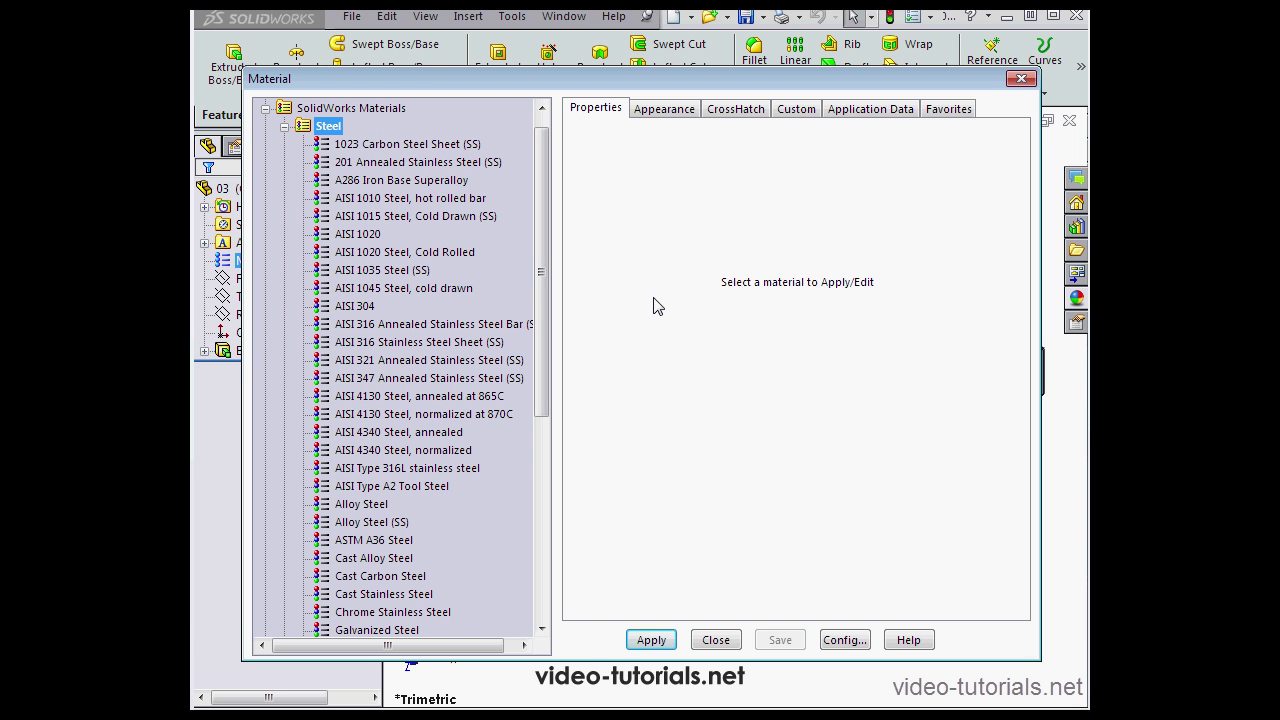
click(375, 234)
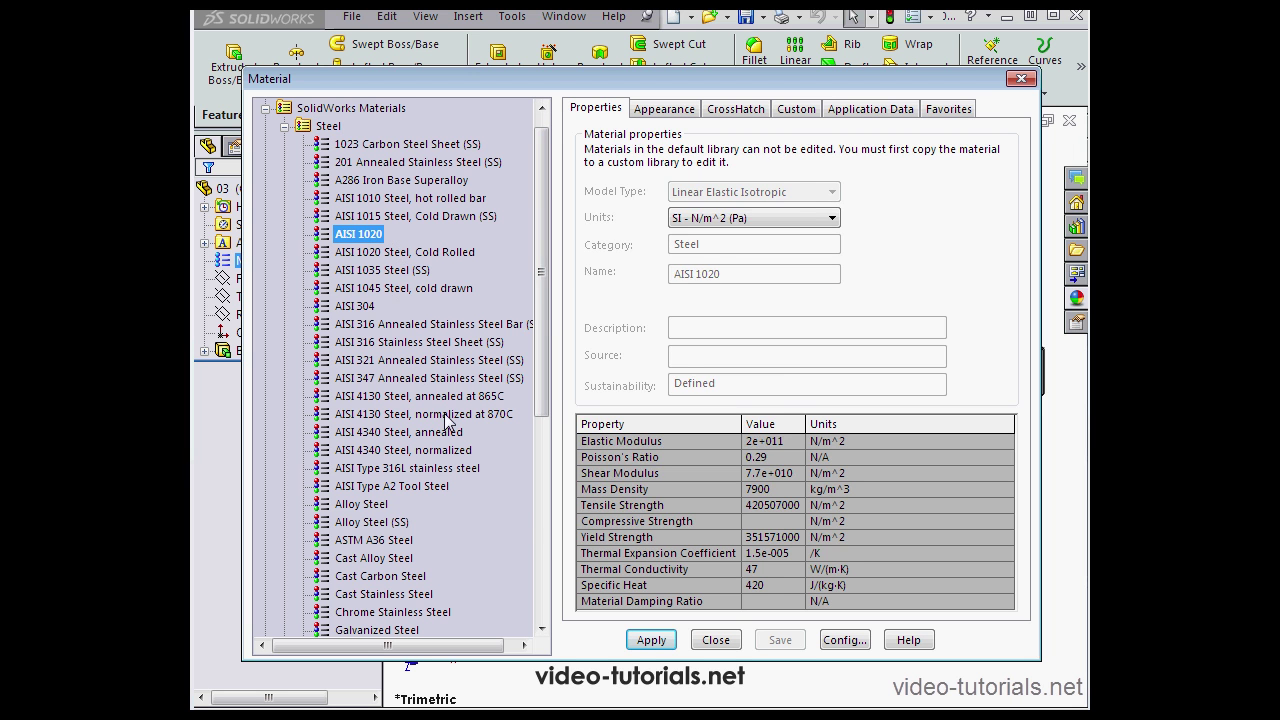
click(844, 640)
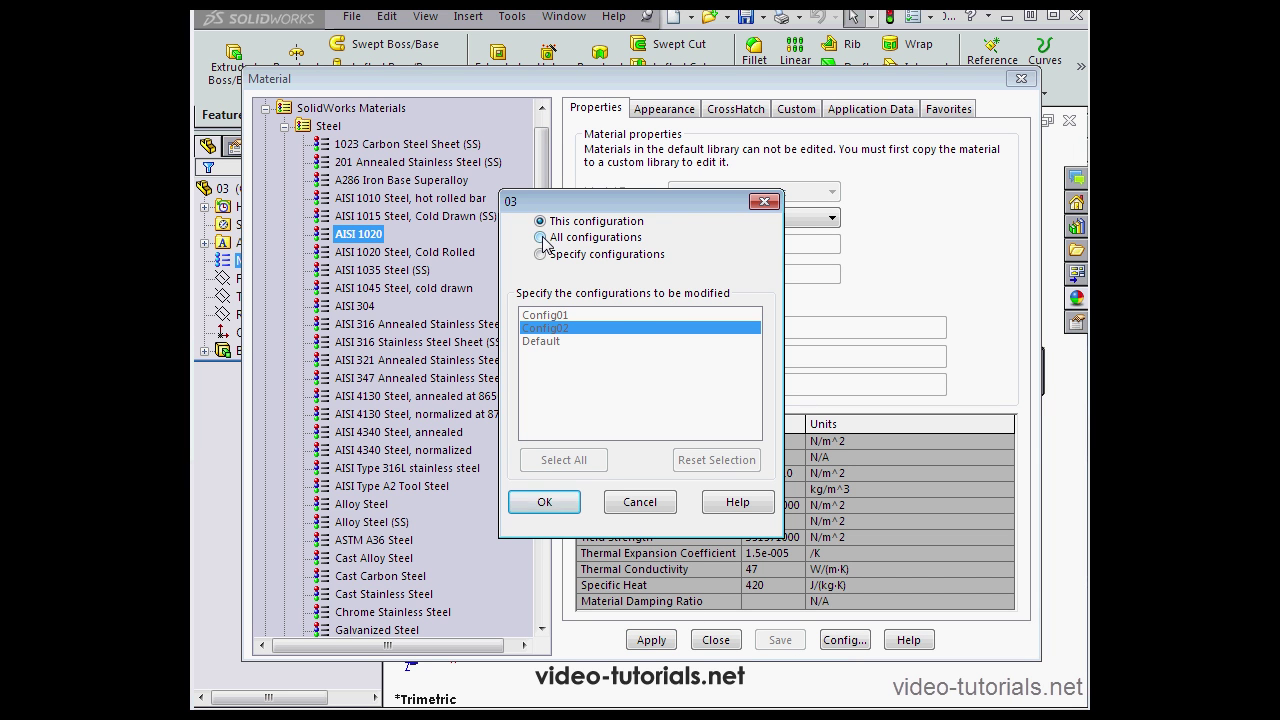
click(544, 502)
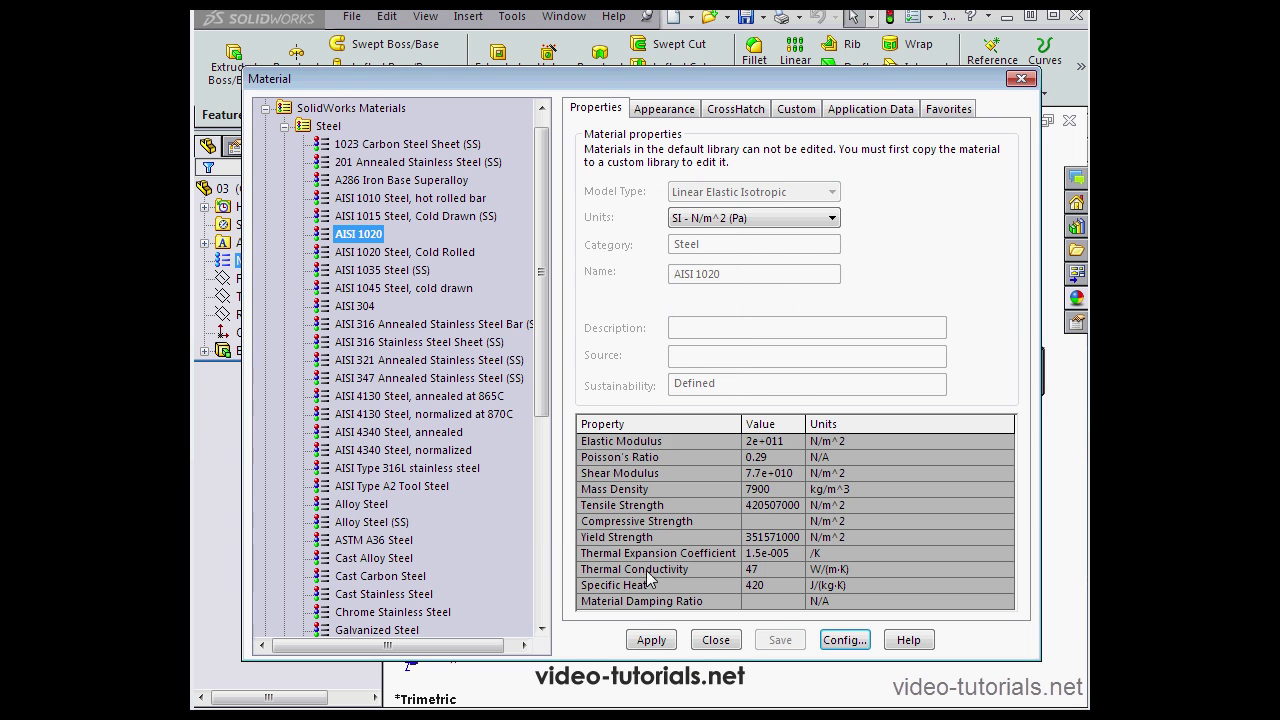
click(714, 640)
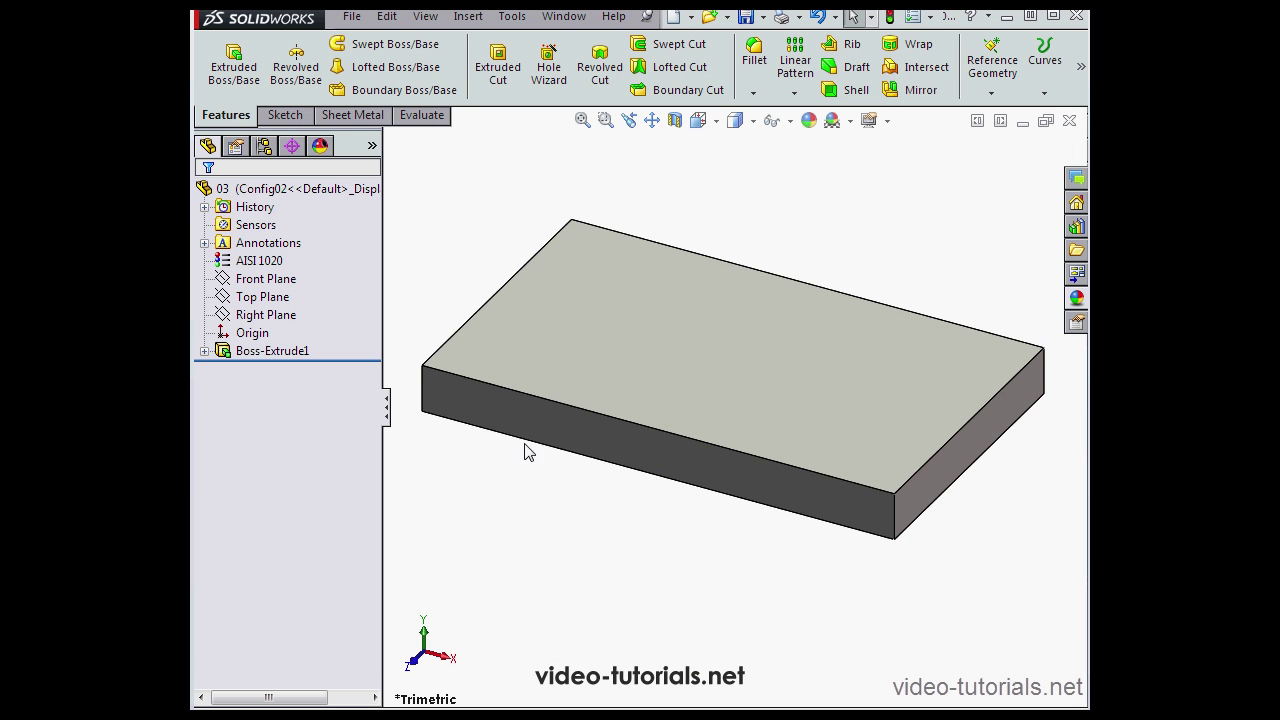
- Make Default the active configuration from the part's configuration list
click(266, 148)
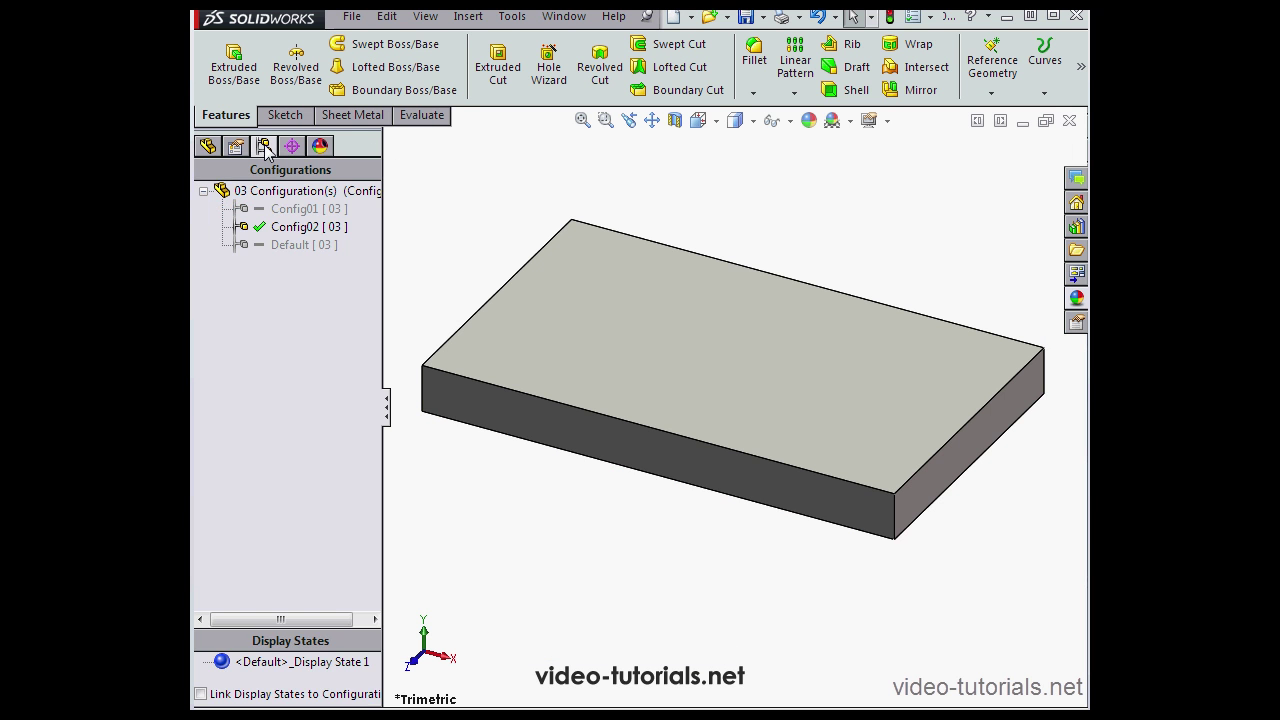
double_click(289, 246)
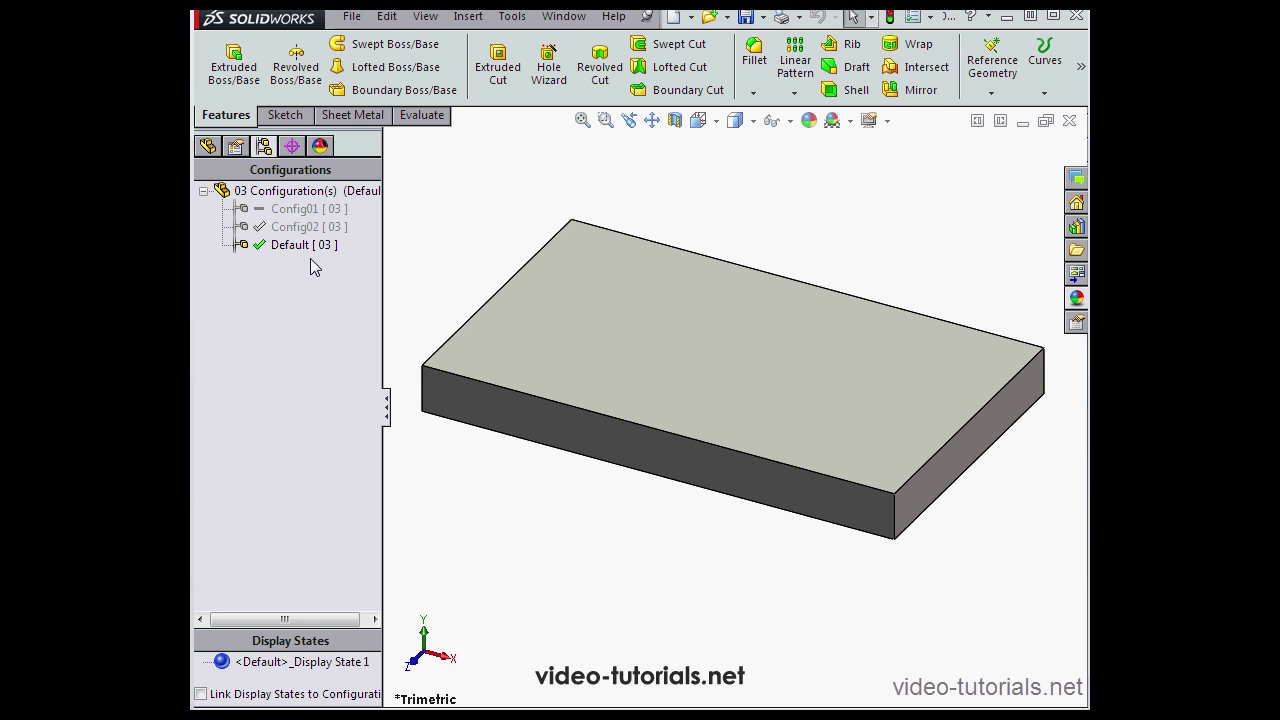
- Mark Config01 with a rebuild/save mark, save the part, then remove Config01's mark
click(306, 209)
right_click(306, 210)
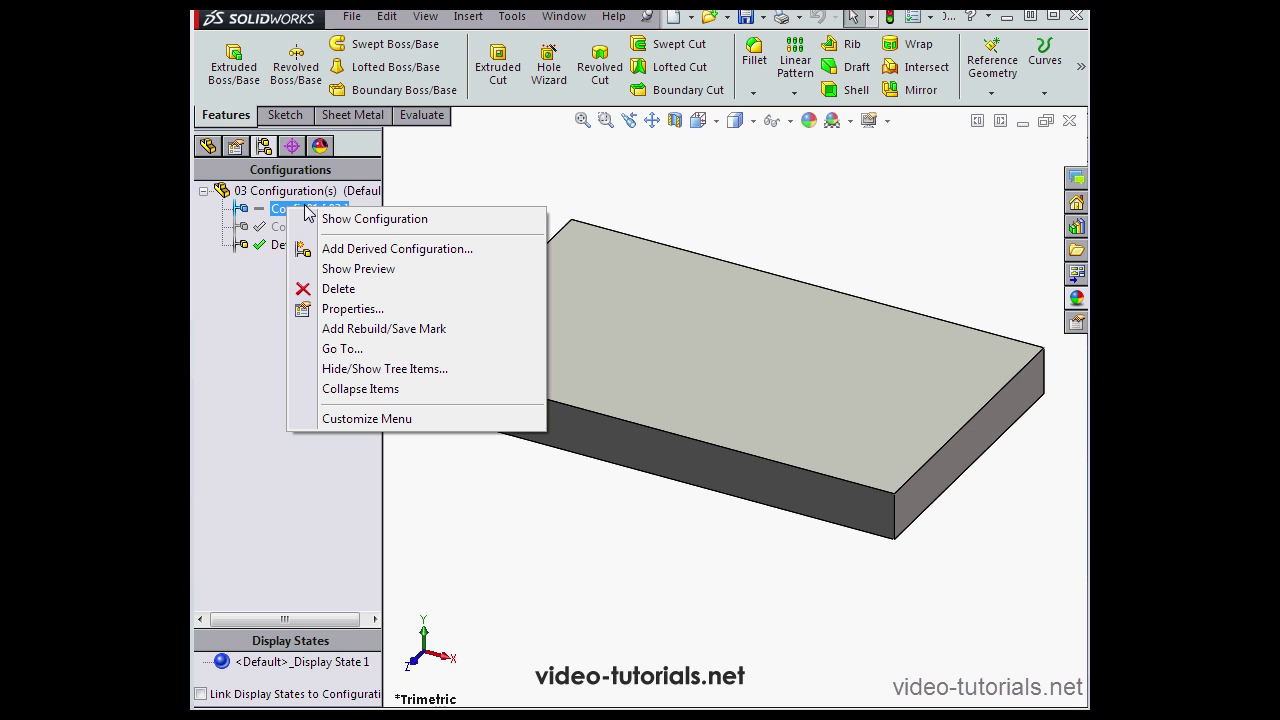
click(410, 330)
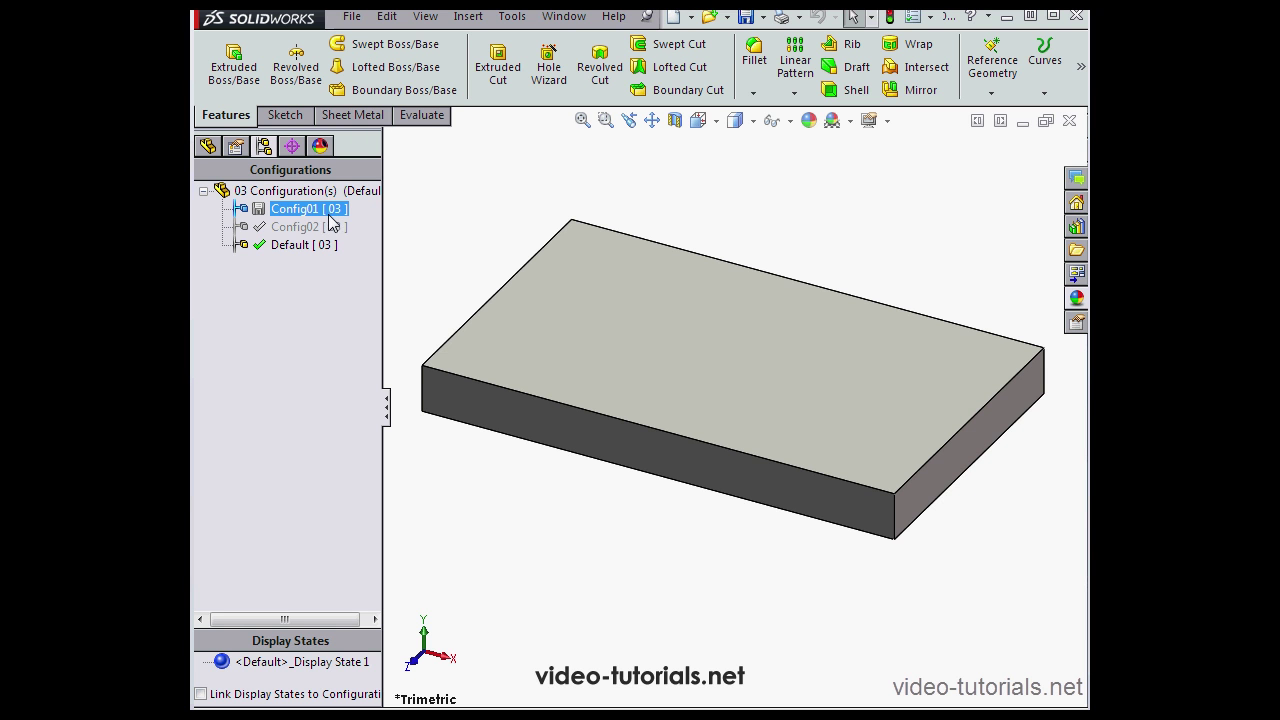
click(745, 17)
right_click(316, 214)
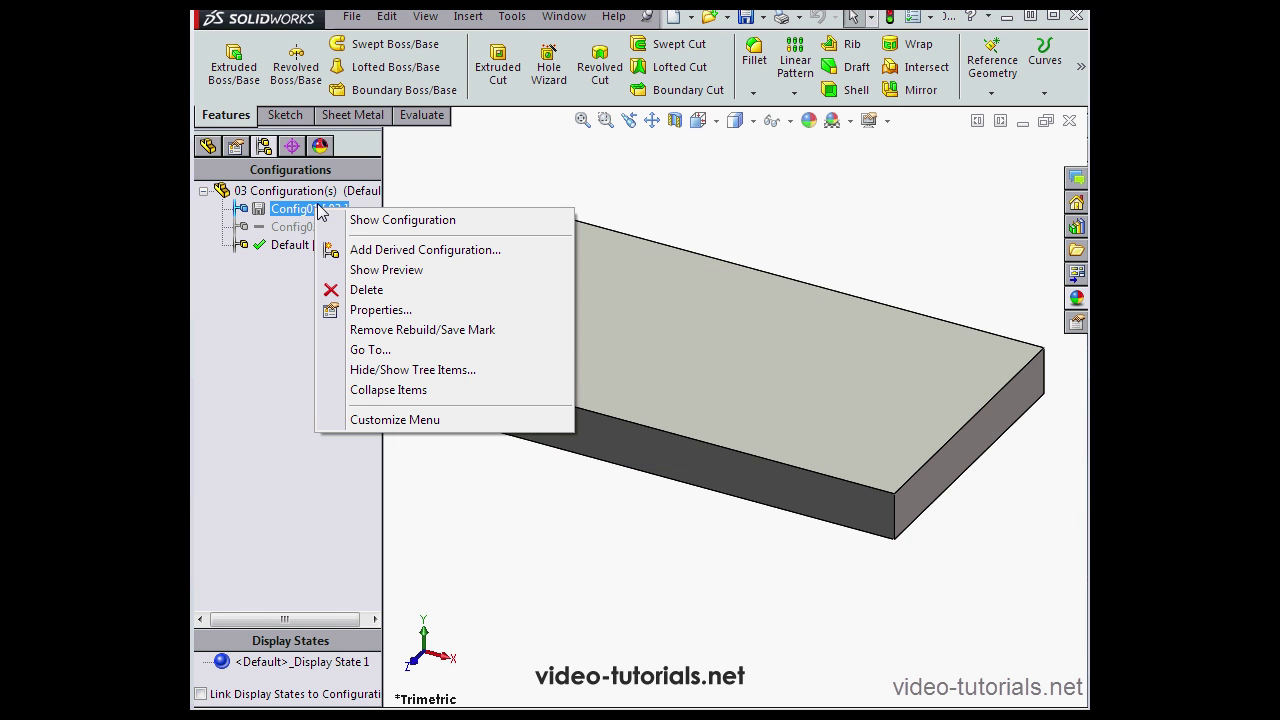
click(412, 334)
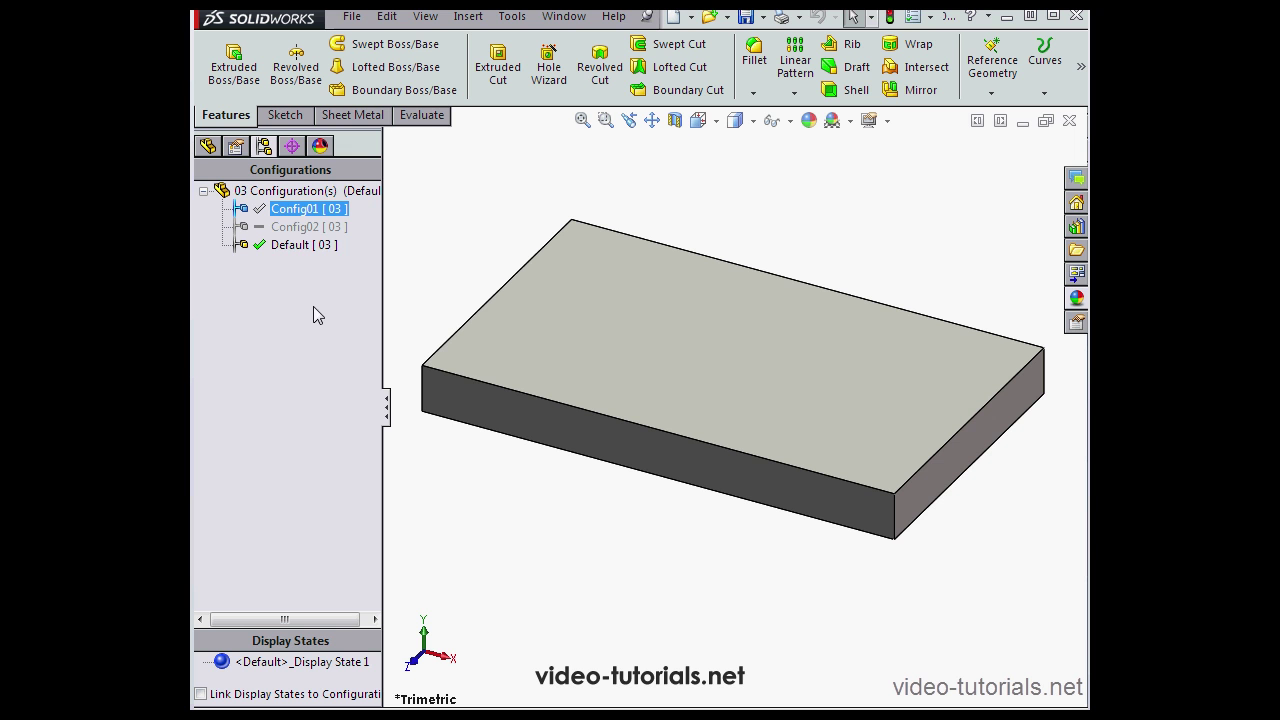
- Remove the rebuild/save marks and purge data for all configurations from the Configurations node
right_click(294, 190)
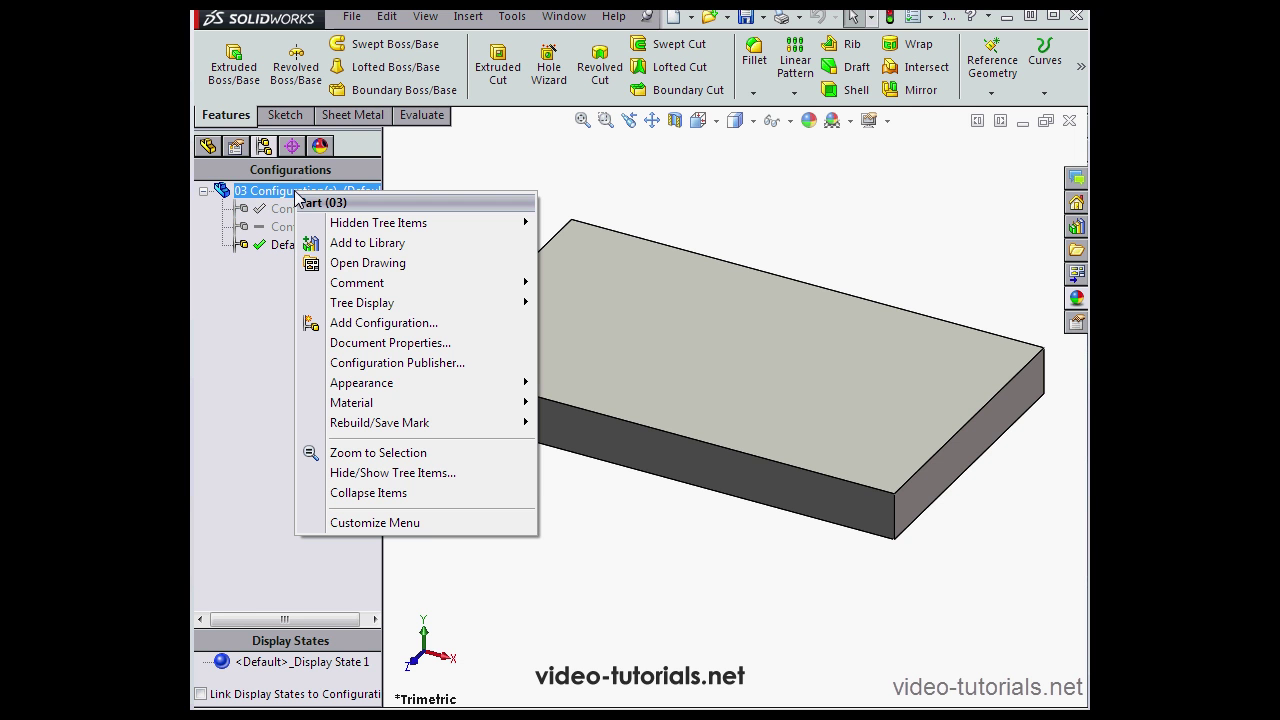
mouse_move(417, 426)
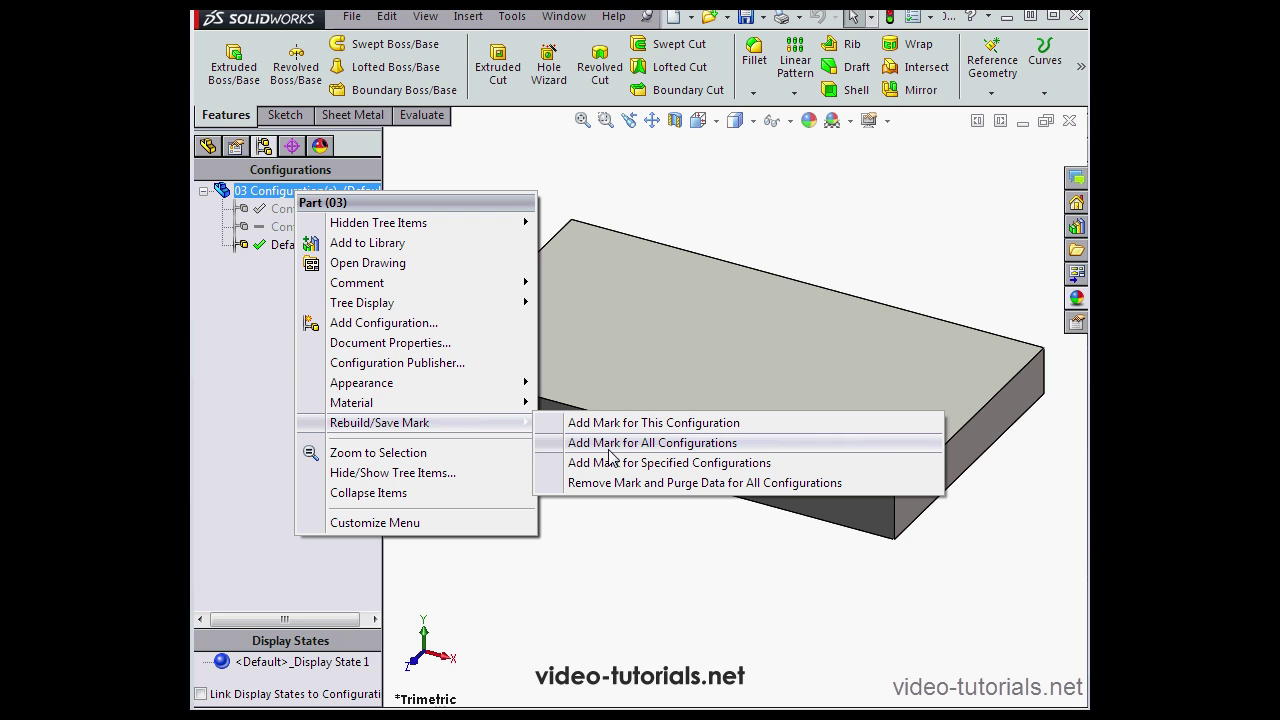
click(646, 484)
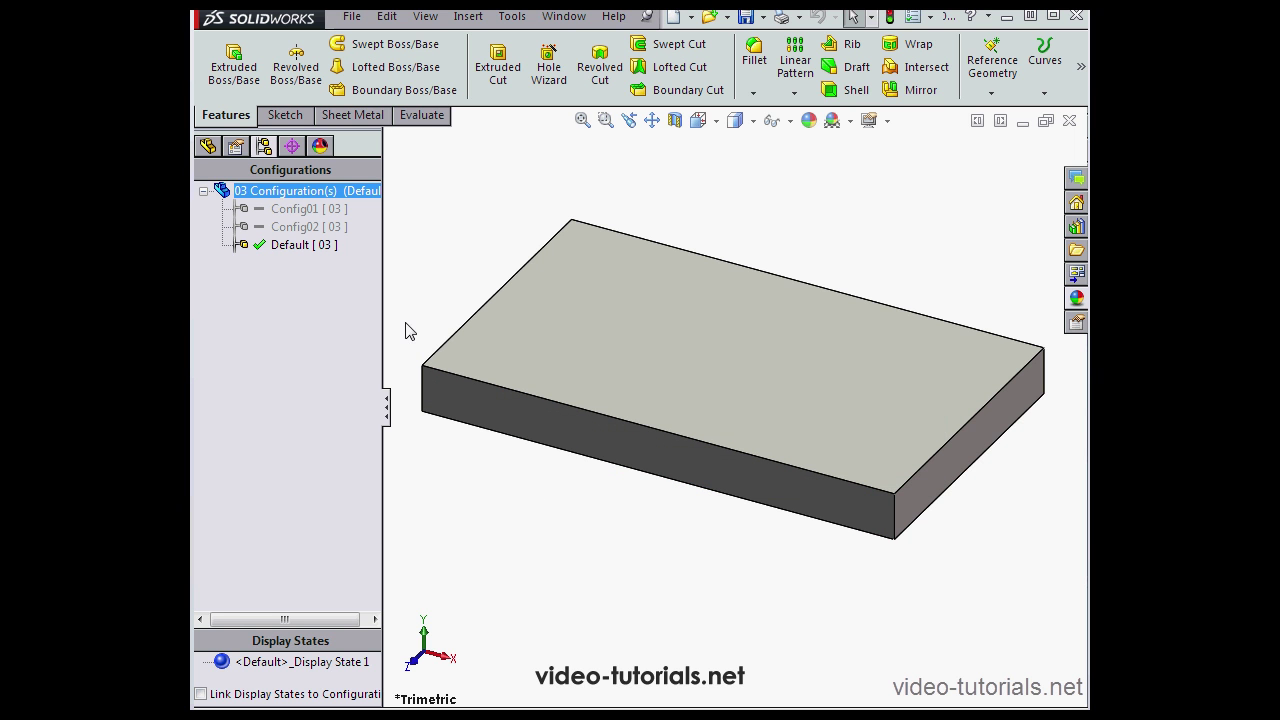
- Enable 'Purge cached configuration data' in the Performance system options and confirm with OK
click(930, 16)
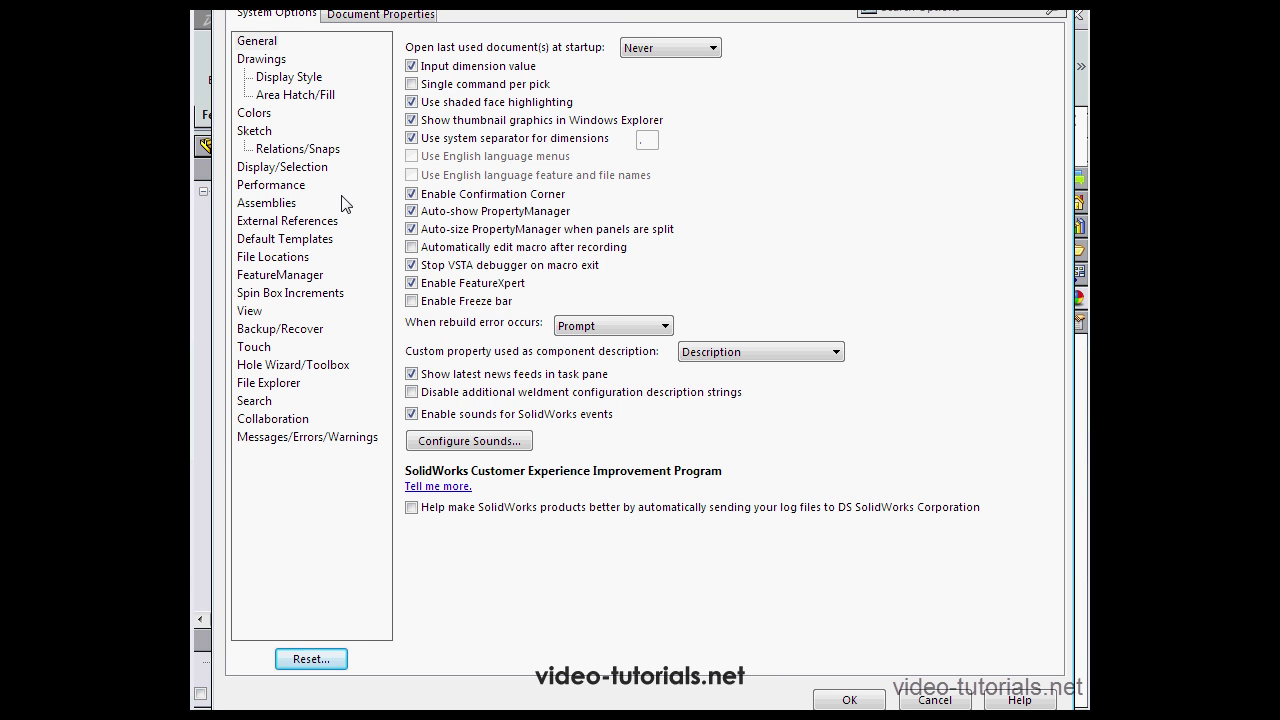
click(298, 187)
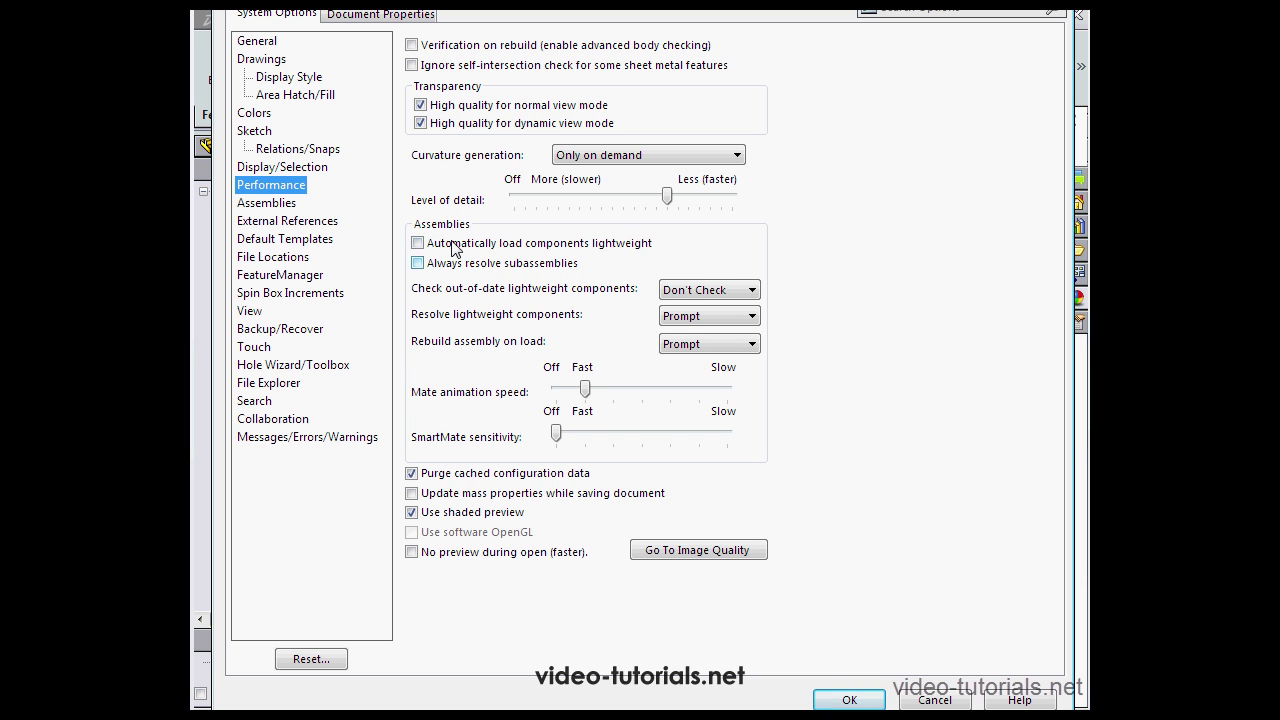
click(412, 474)
click(419, 477)
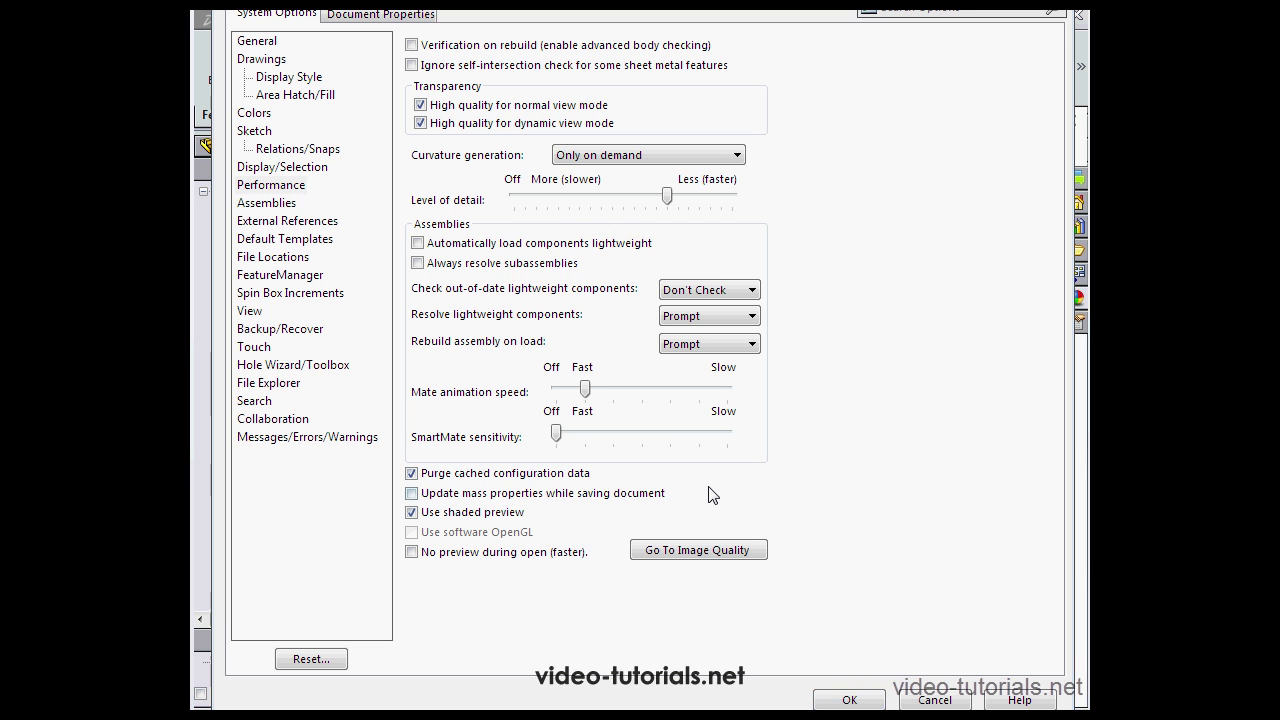
click(858, 698)
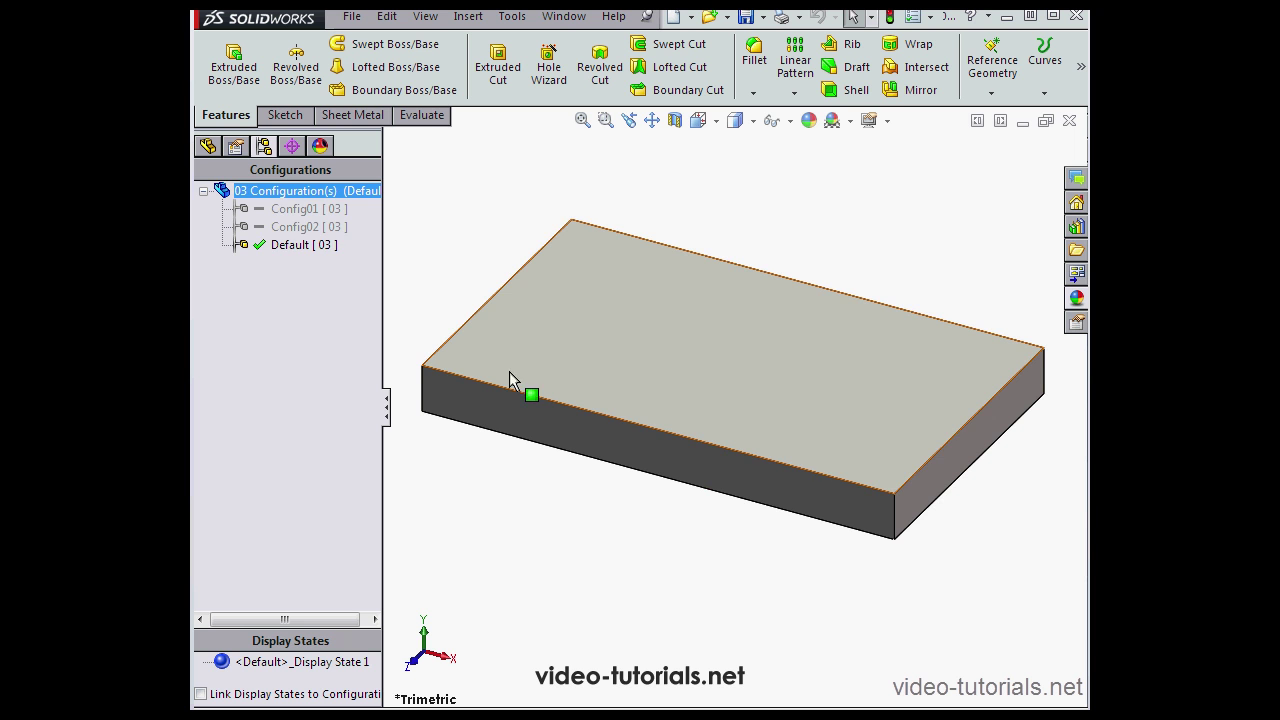
- Activate Config01 and save the part
double_click(302, 226)
click(294, 210)
double_click(294, 210)
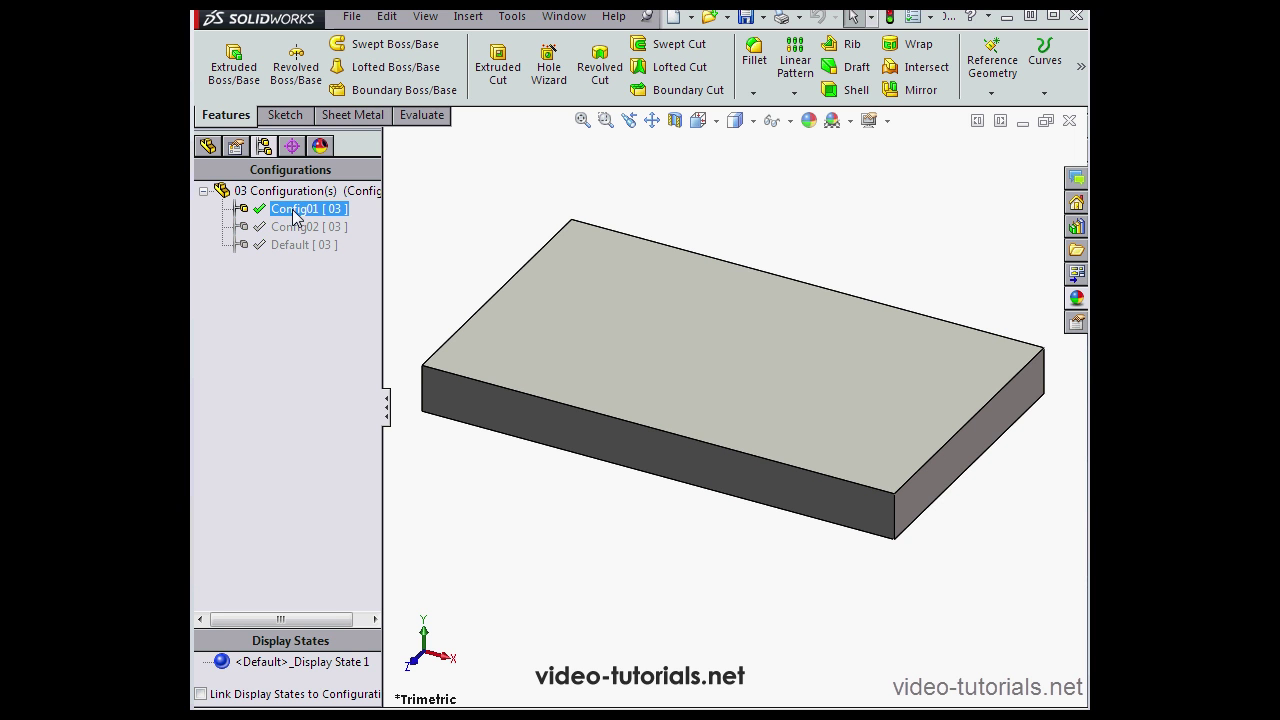
click(745, 16)
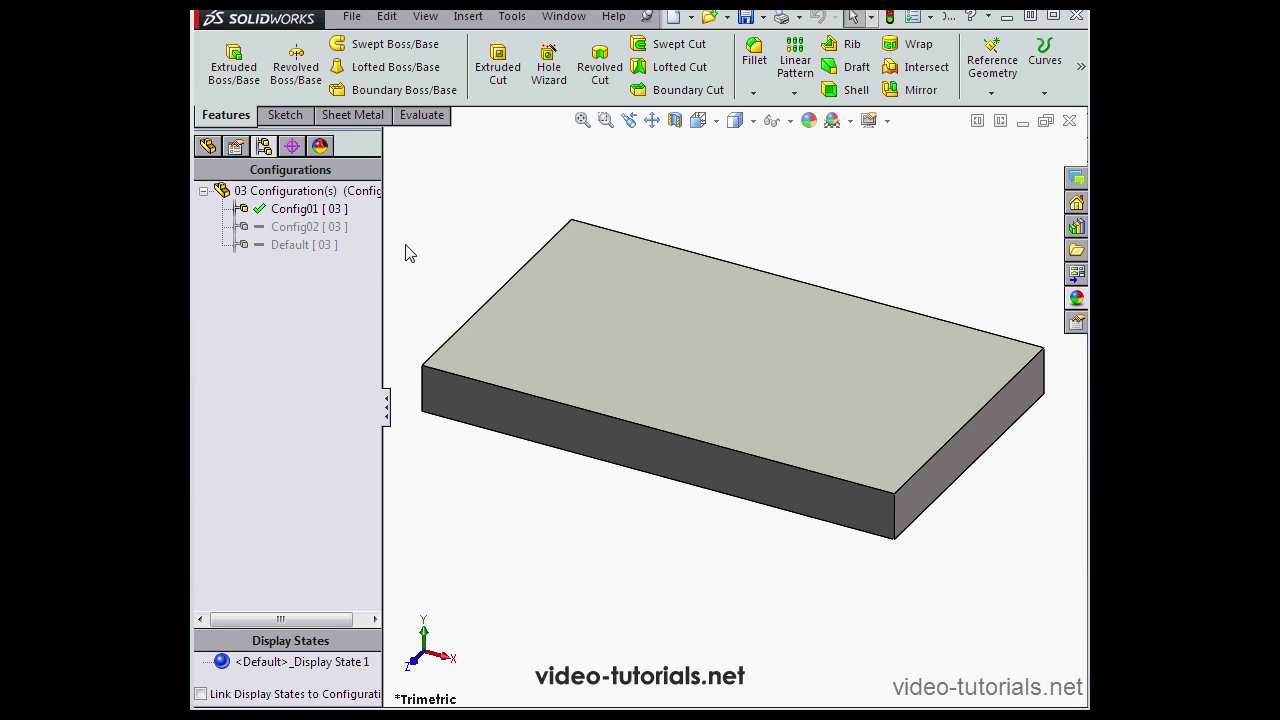
- Add a rebuild/save mark to Default, save, then remove Default's mark
right_click(293, 254)
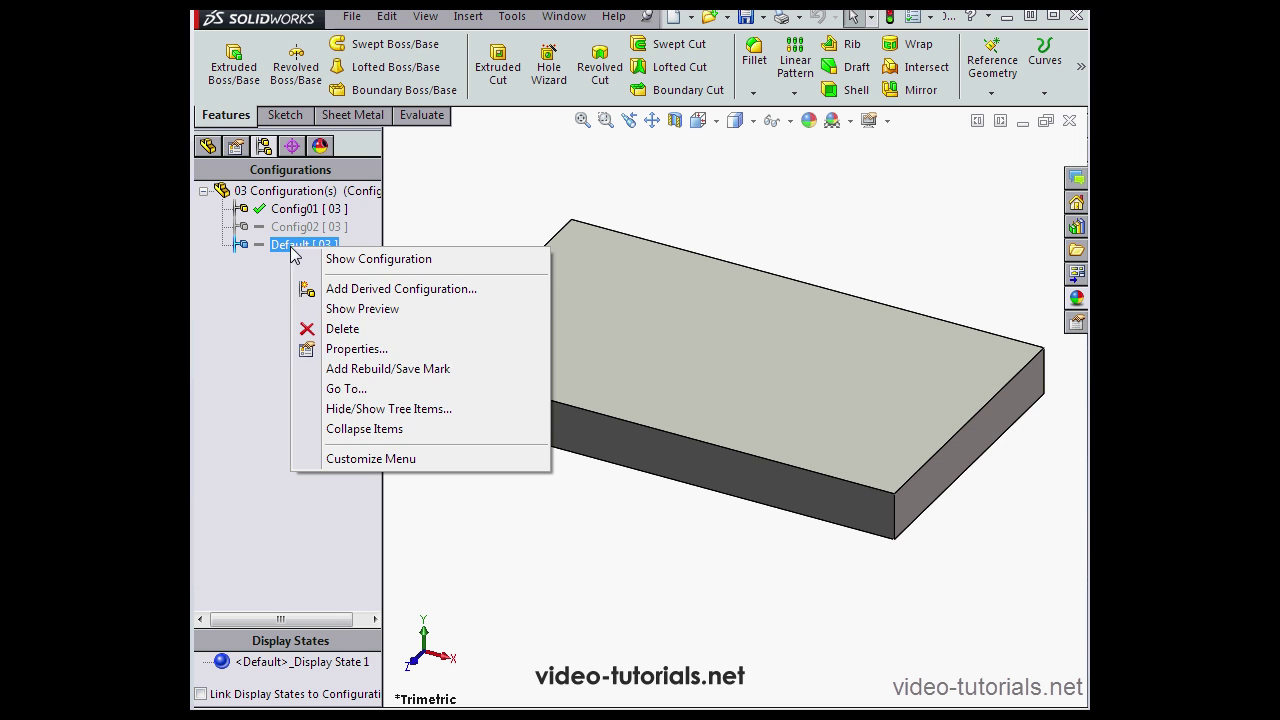
click(411, 370)
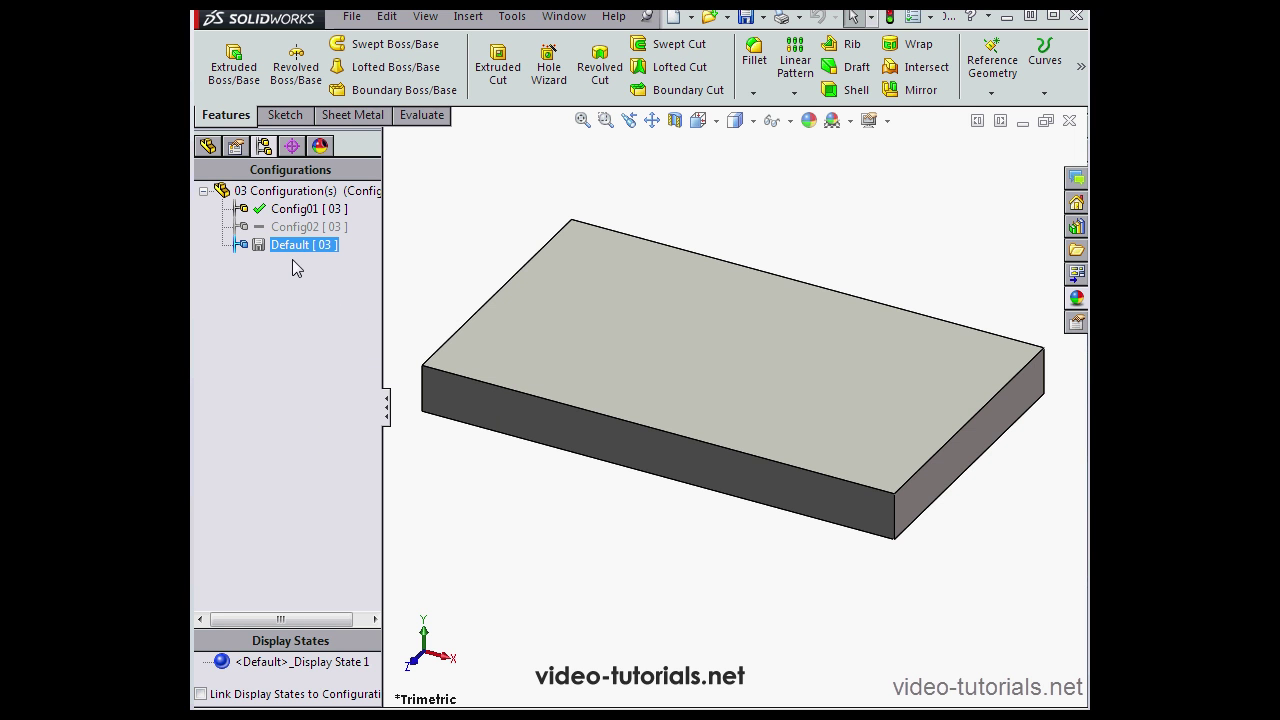
click(745, 16)
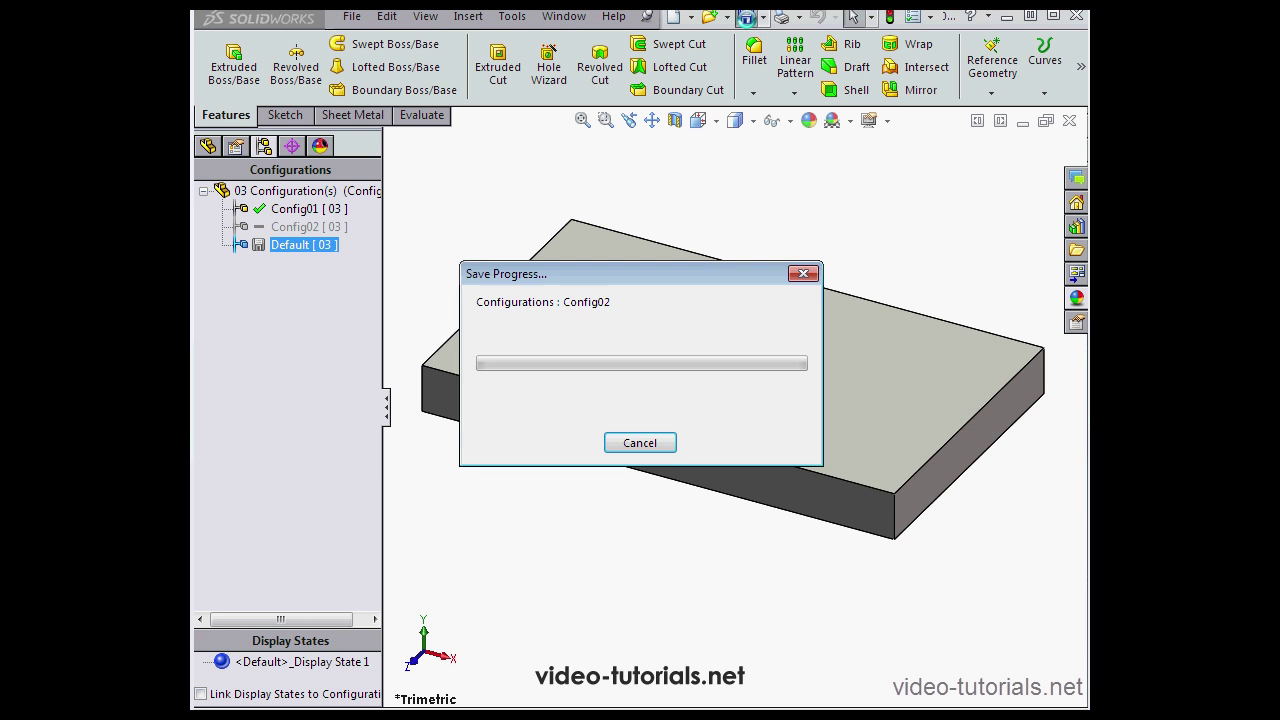
right_click(305, 250)
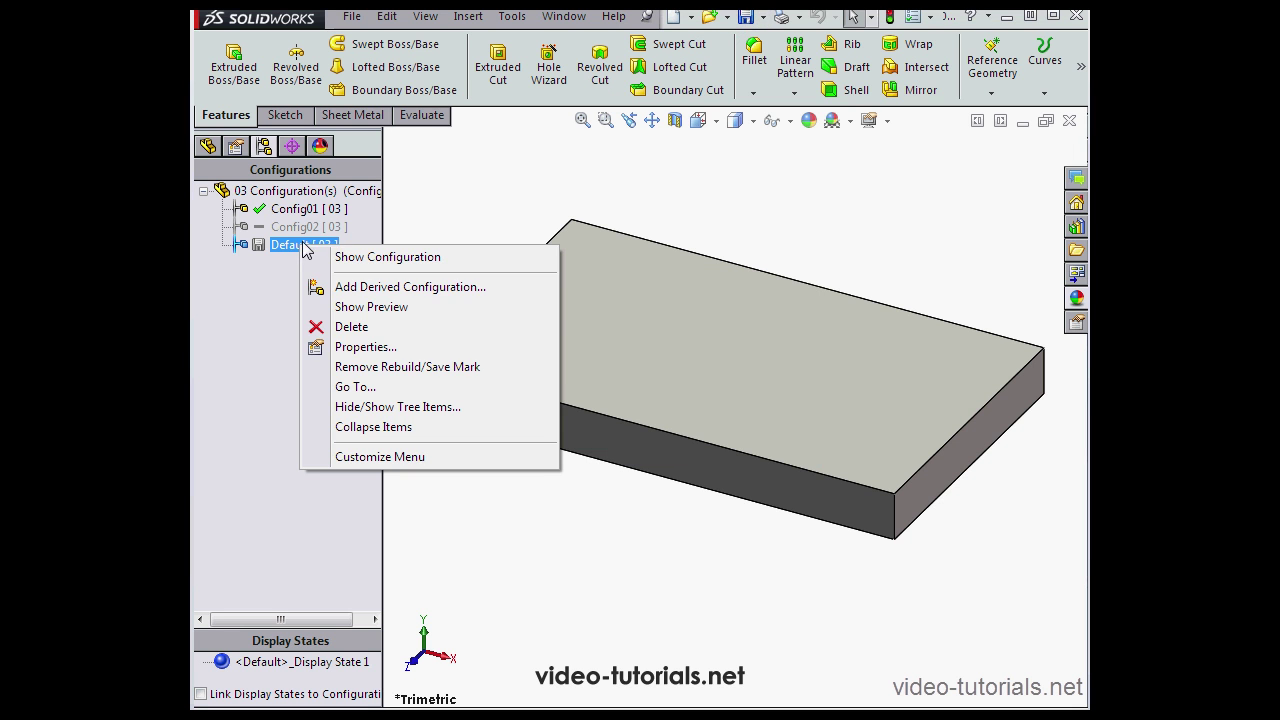
click(360, 367)
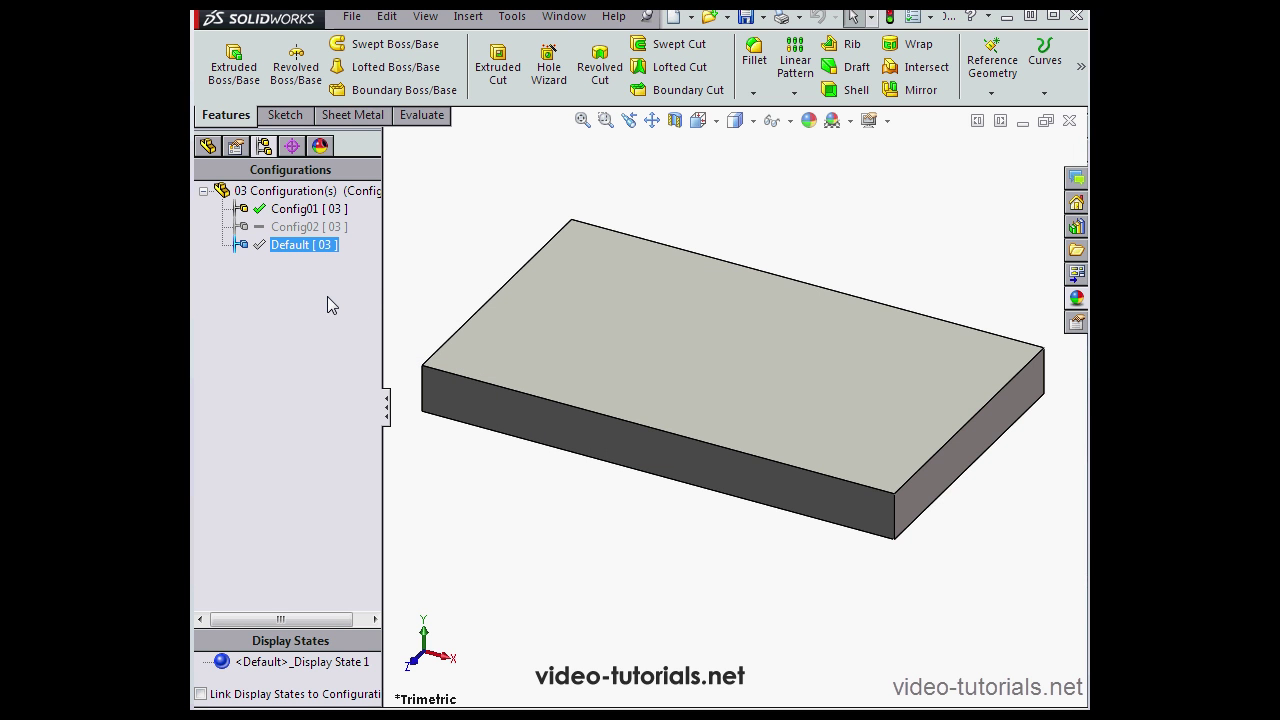